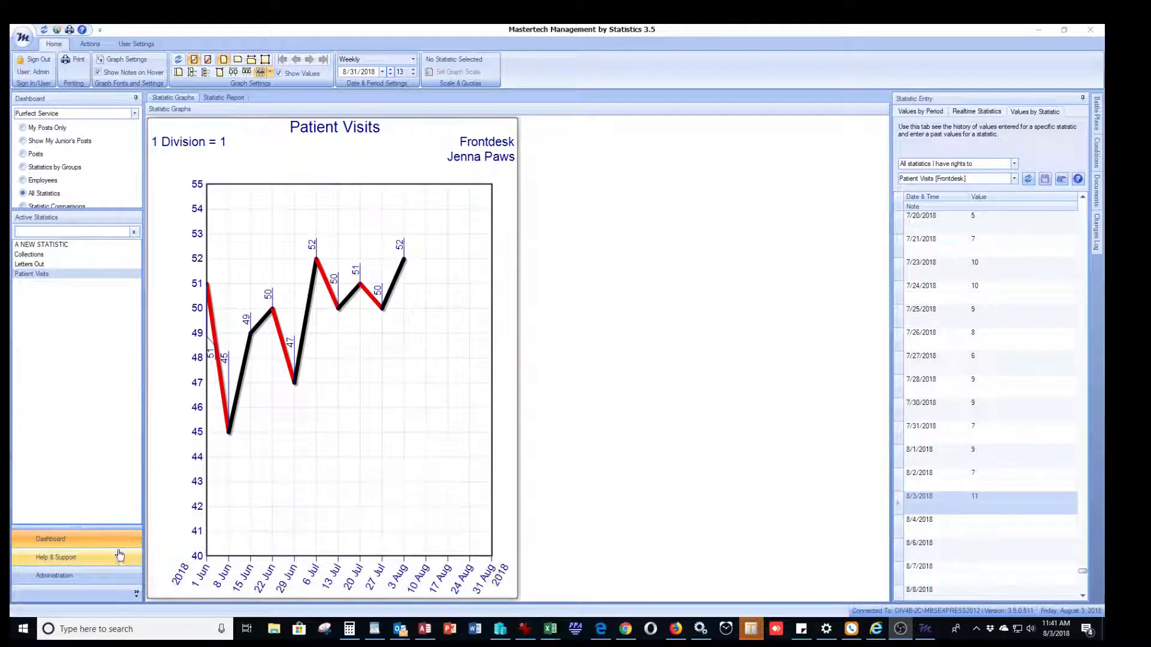
Step: Leave the Patient Visits graph for the Administration area's Maintain Users list
click(86, 575)
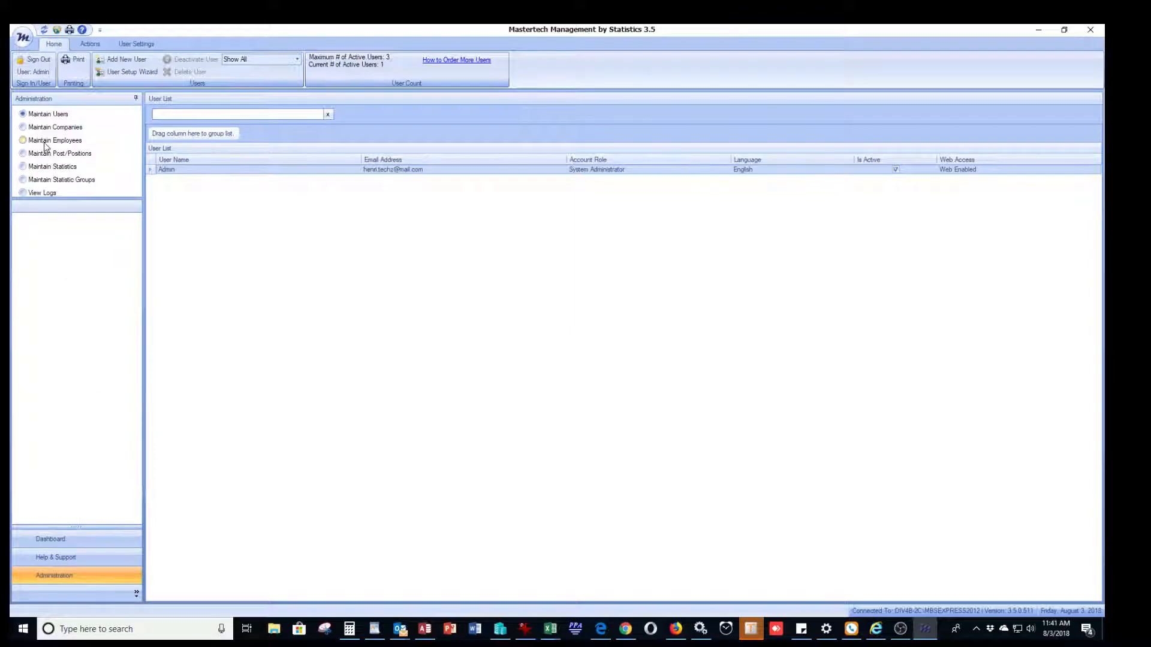
Step: Launch the User Setup Wizard from the Maintain Users list
click(30, 116)
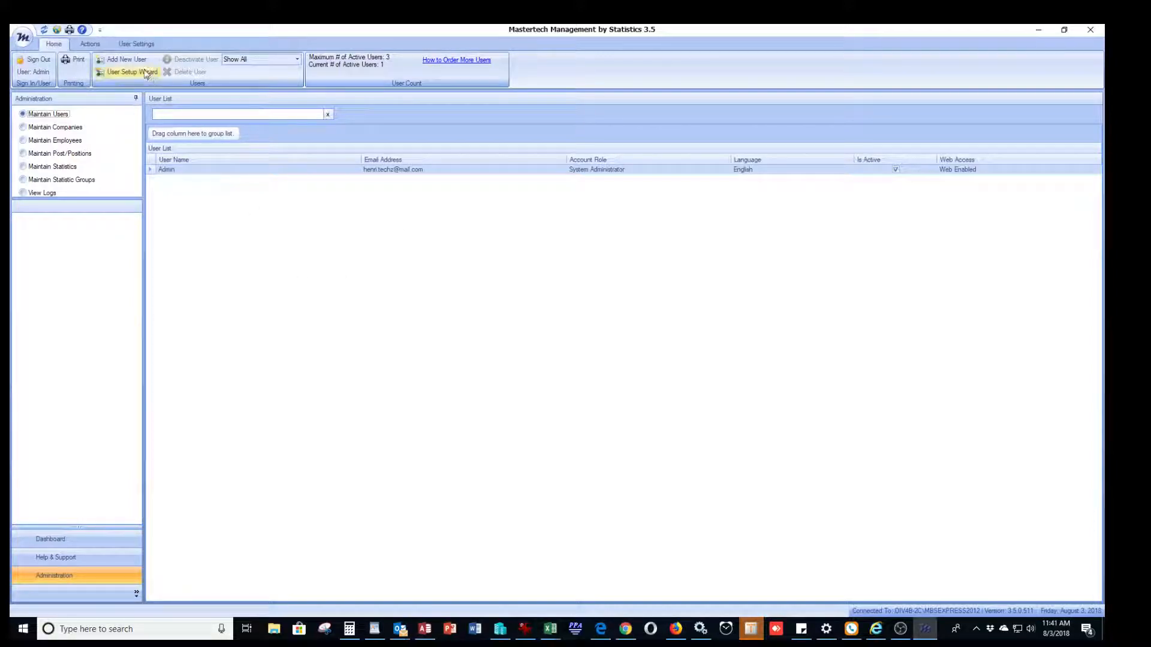
click(127, 60)
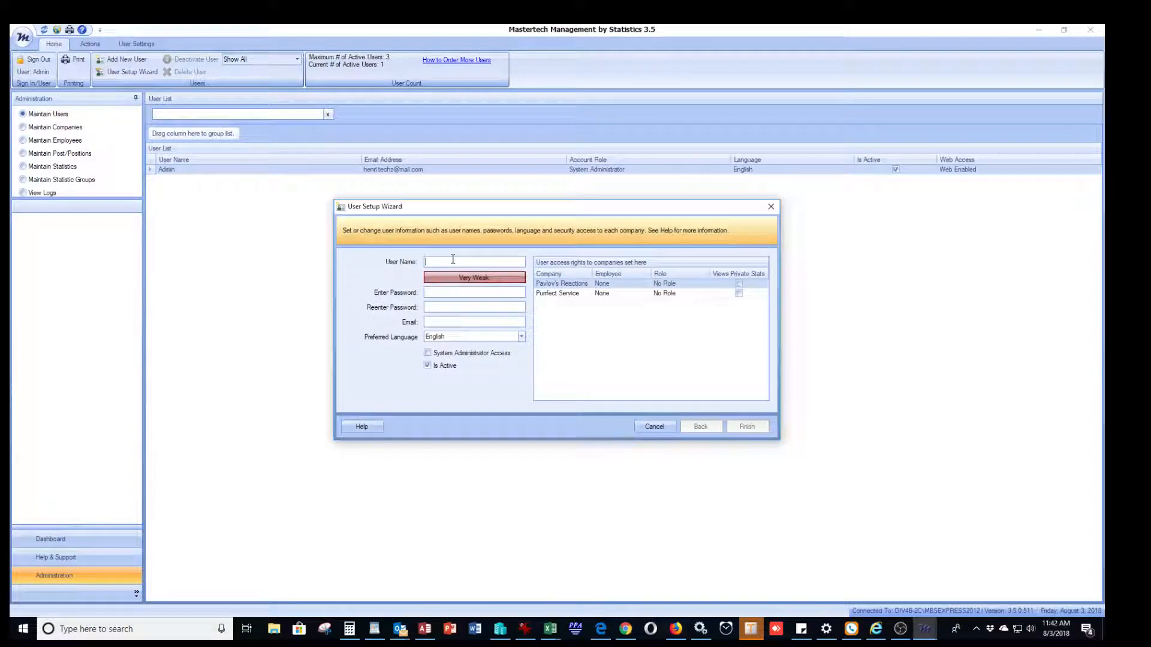
Step: Enter the new user's name, a Medium-strength password twice, and their e-mail address
text(JEnna)
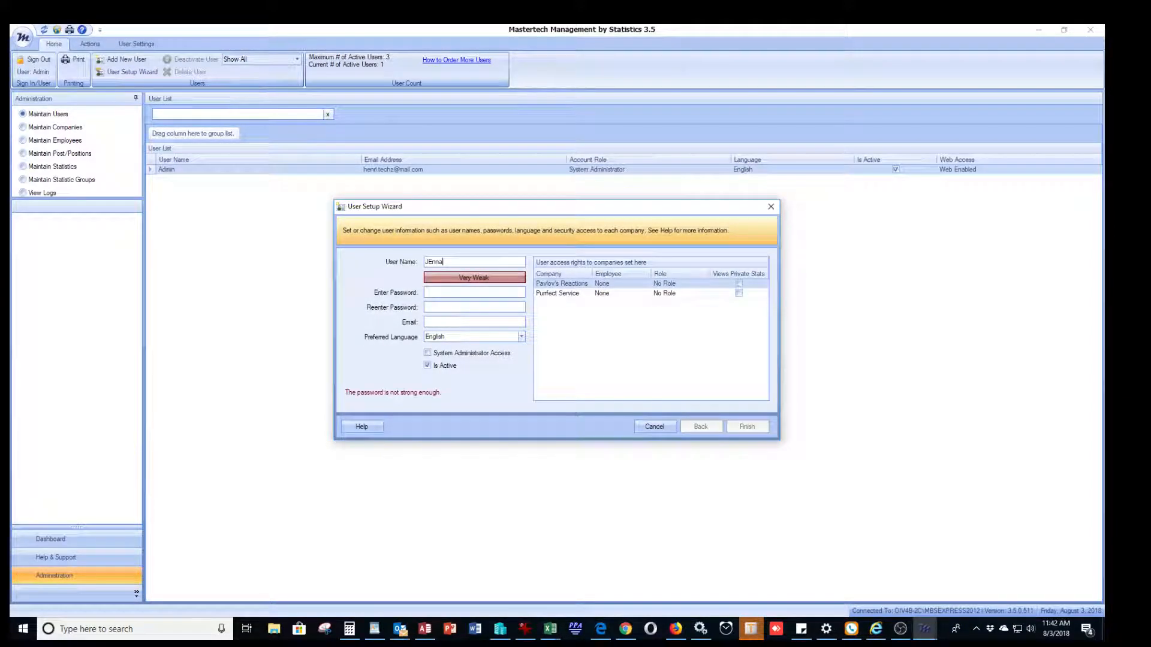
key(BackSpace)
key(BackSpace)
key(BackSpace)
key(BackSpace)
text(enna)
click(446, 292)
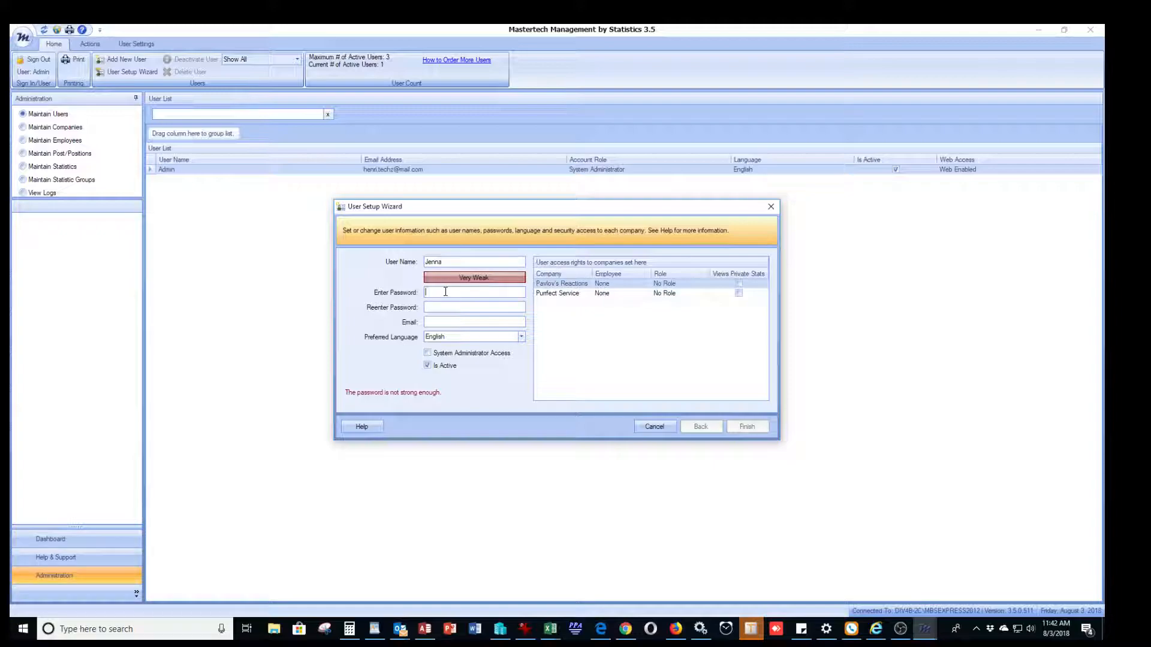
text(*****)
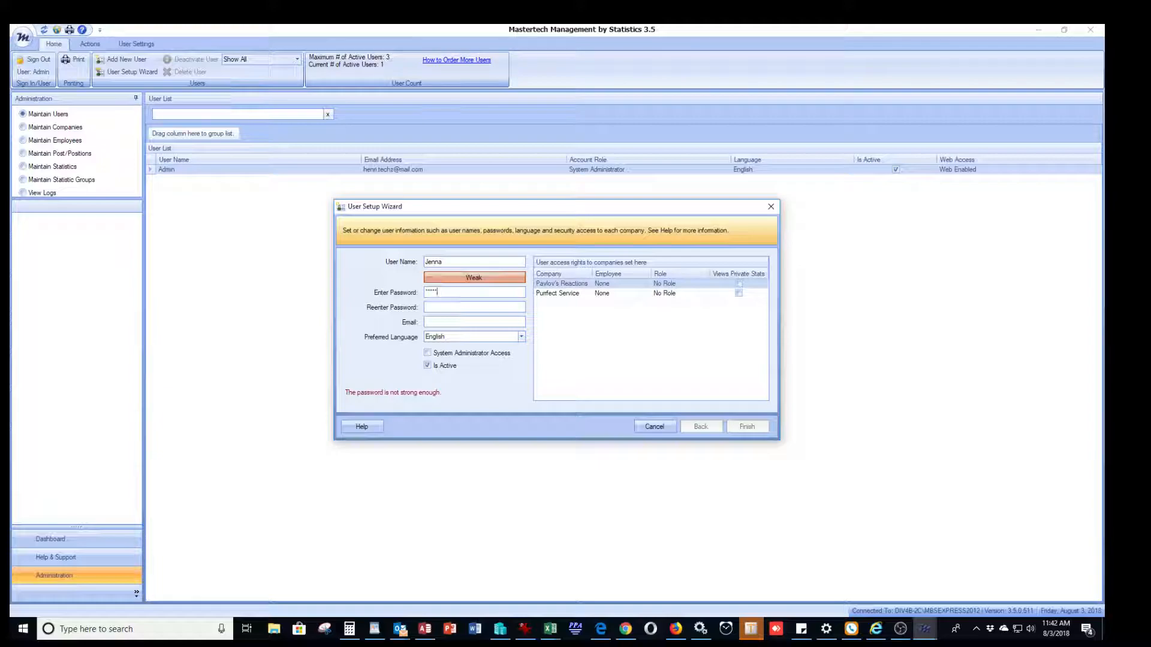
text(***)
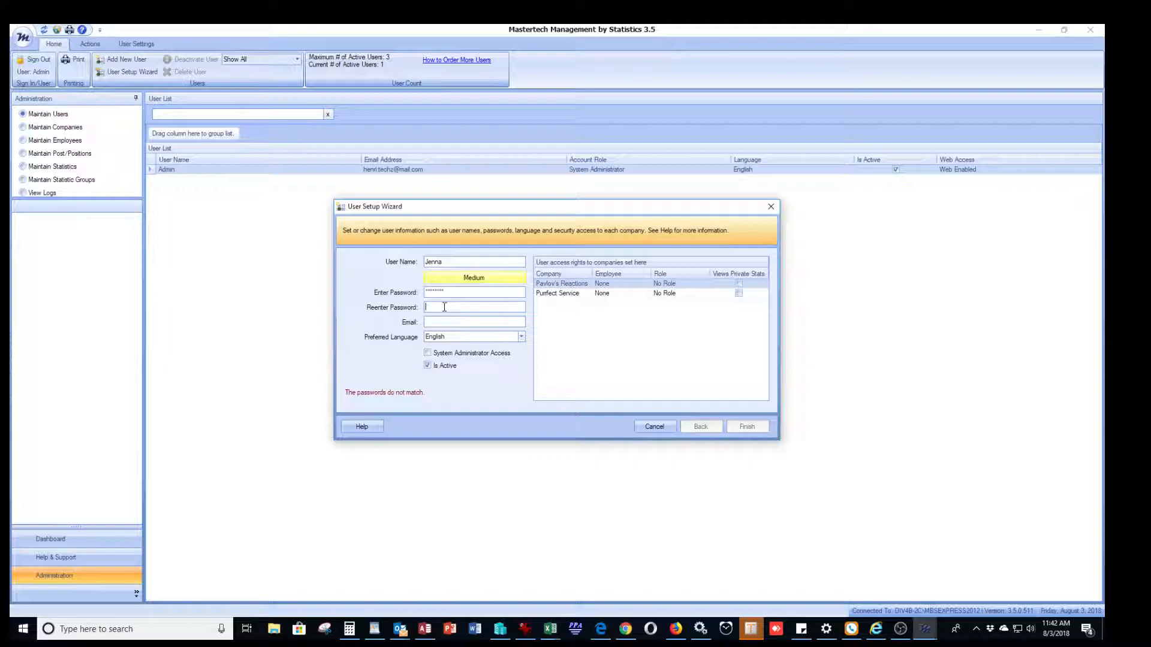
text(********)
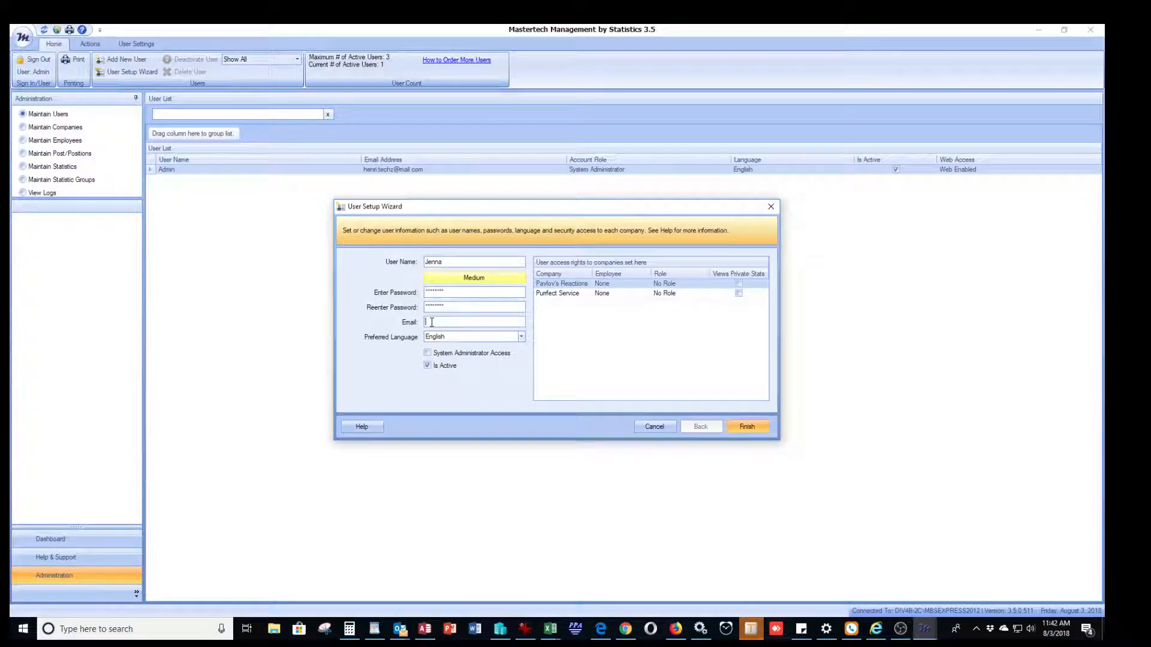
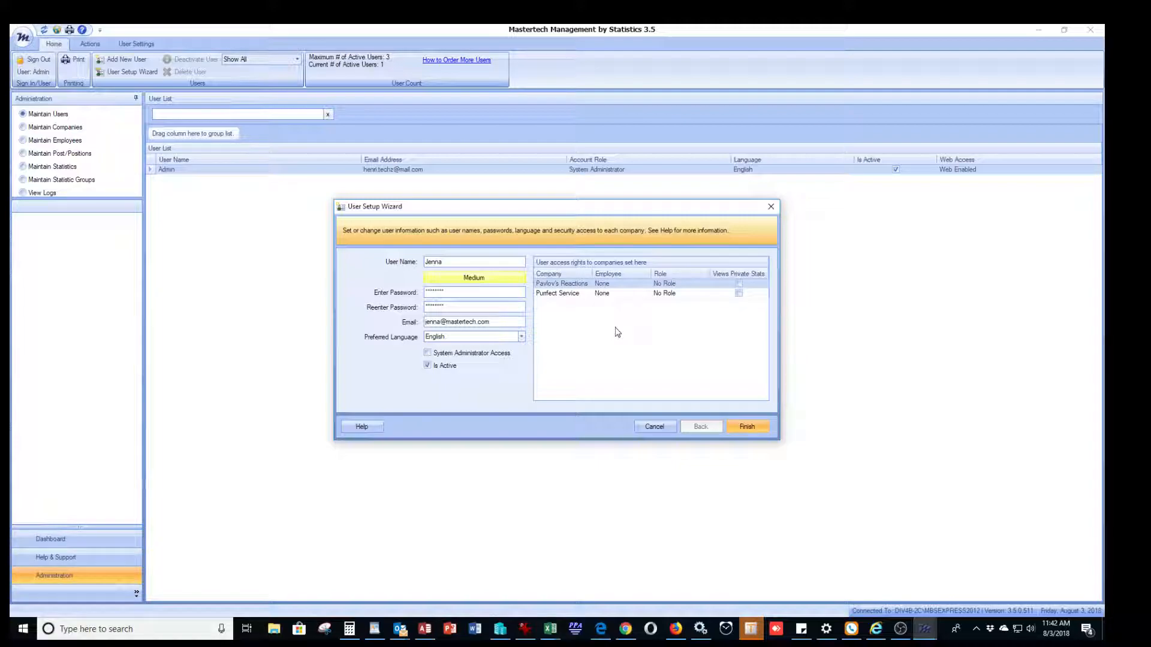
click(428, 358)
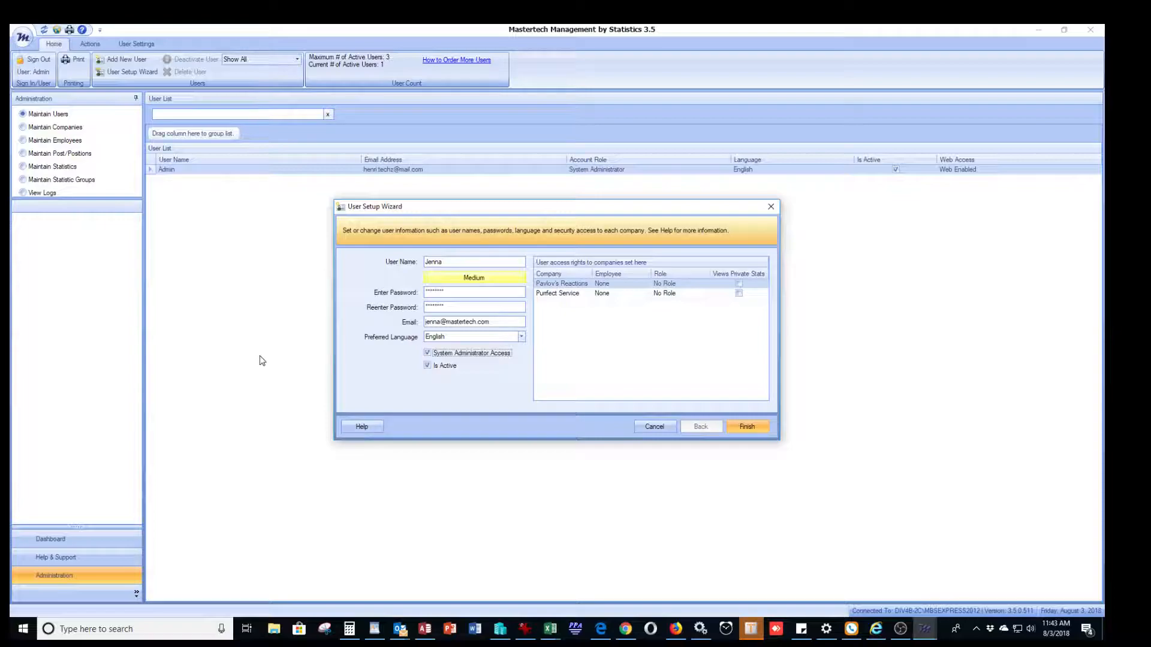
click(427, 355)
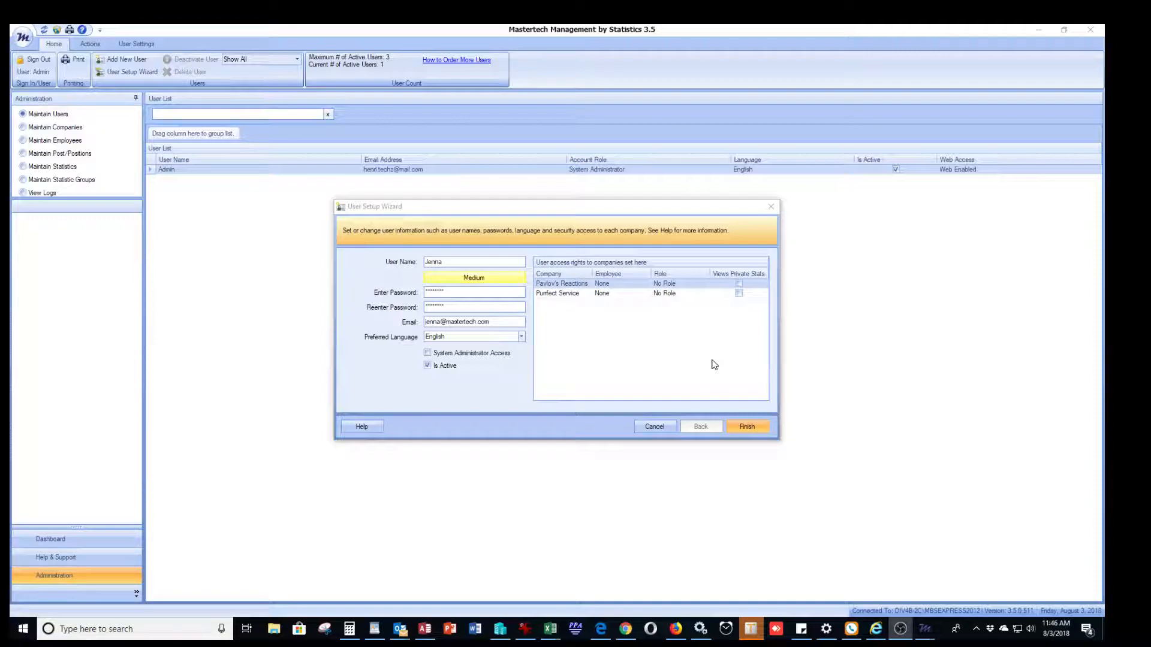
click(564, 298)
click(562, 287)
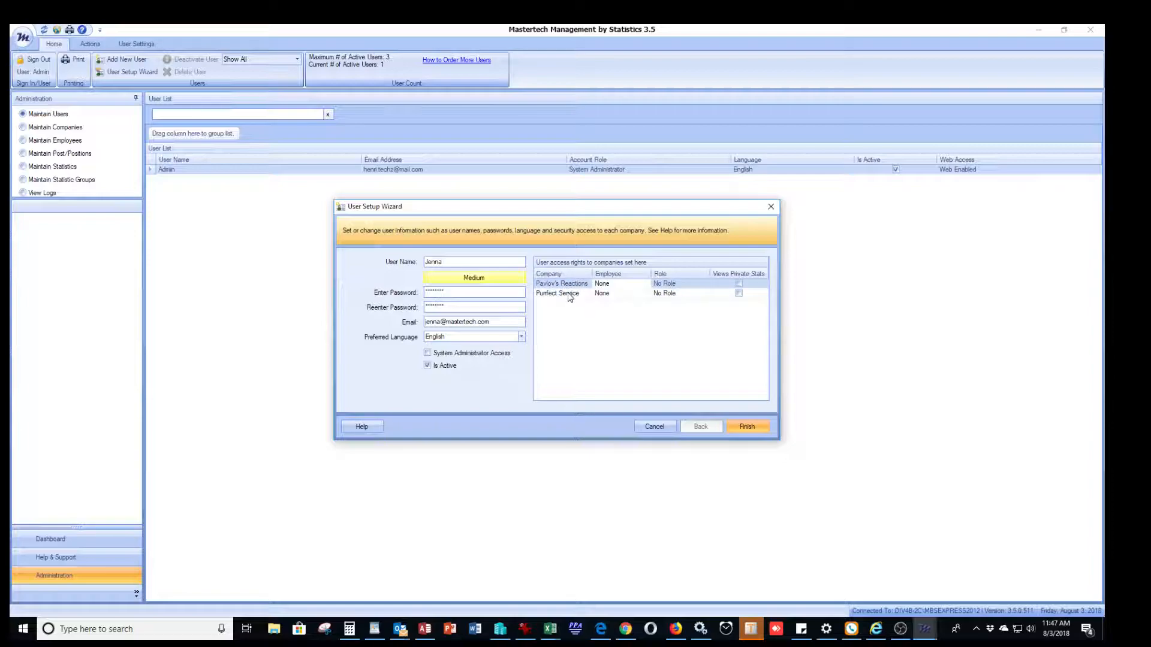
click(574, 296)
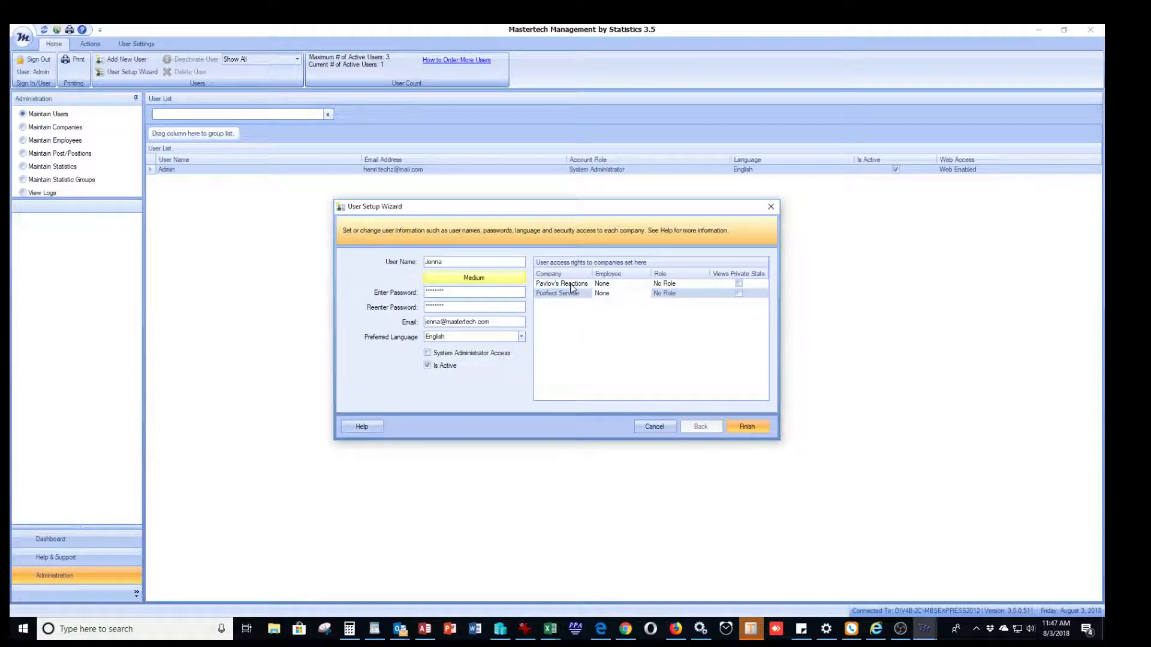
click(570, 288)
click(562, 296)
click(570, 284)
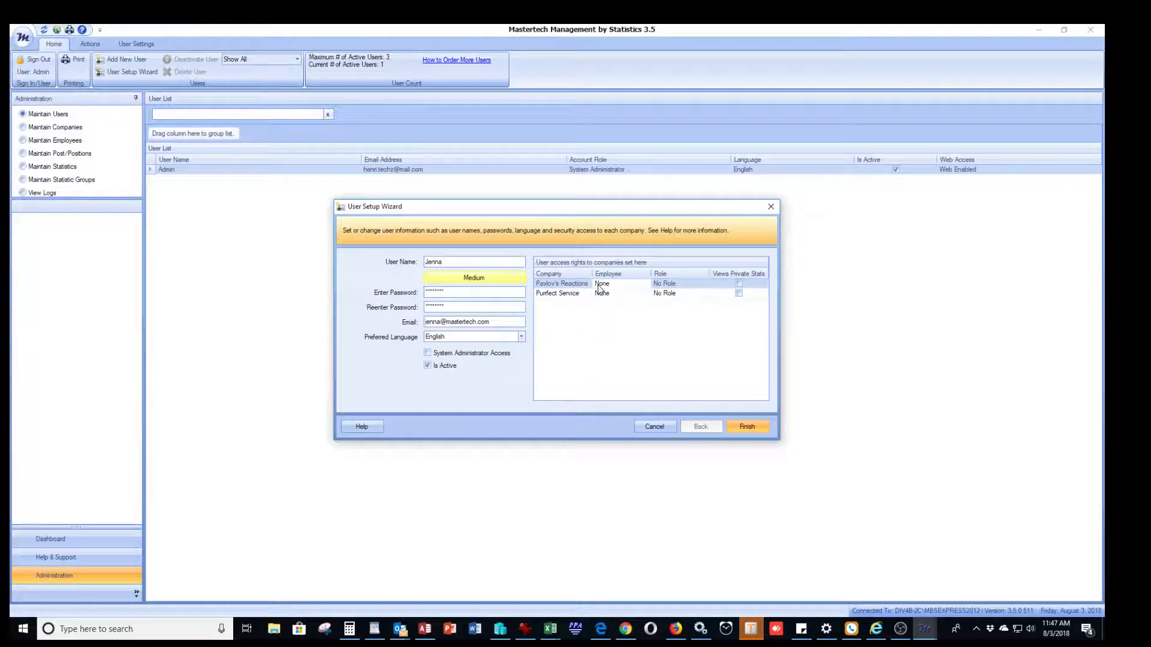
click(677, 285)
click(688, 286)
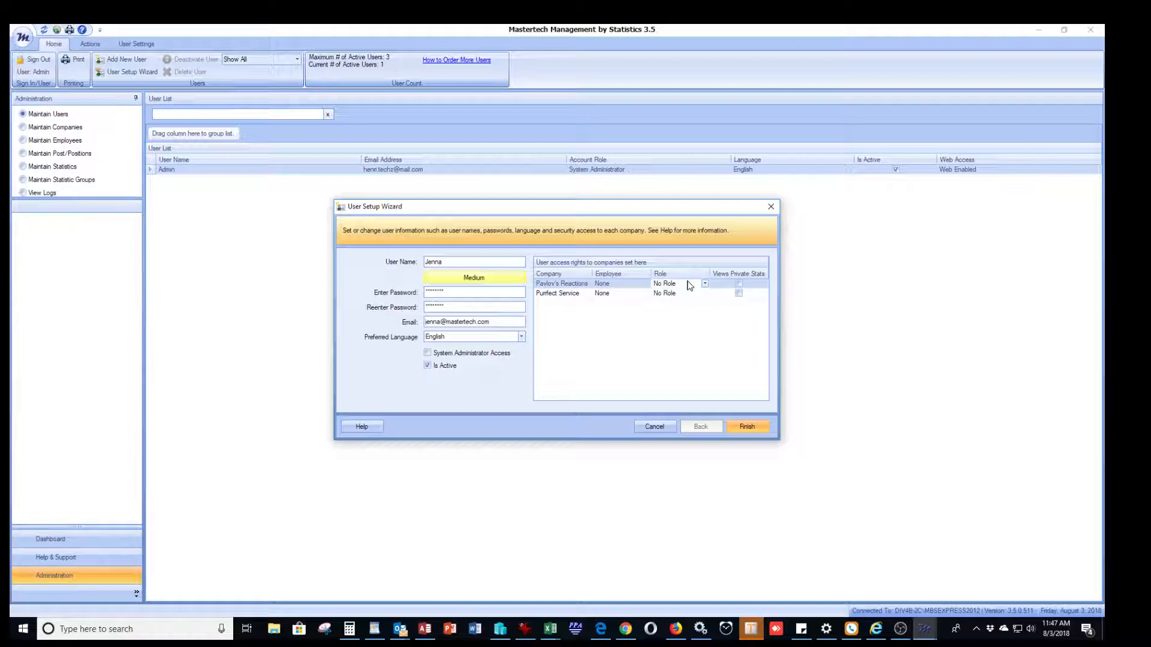
click(562, 297)
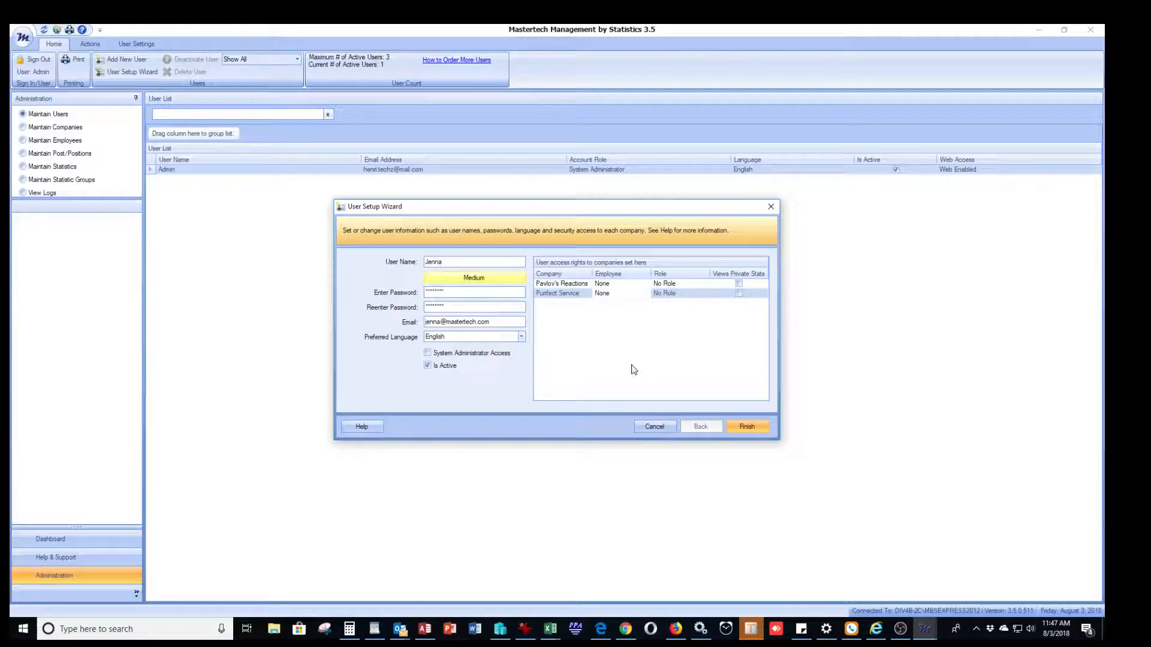
Step: Link the Purrfect Service access row to the user's employee and assign the User role
click(646, 294)
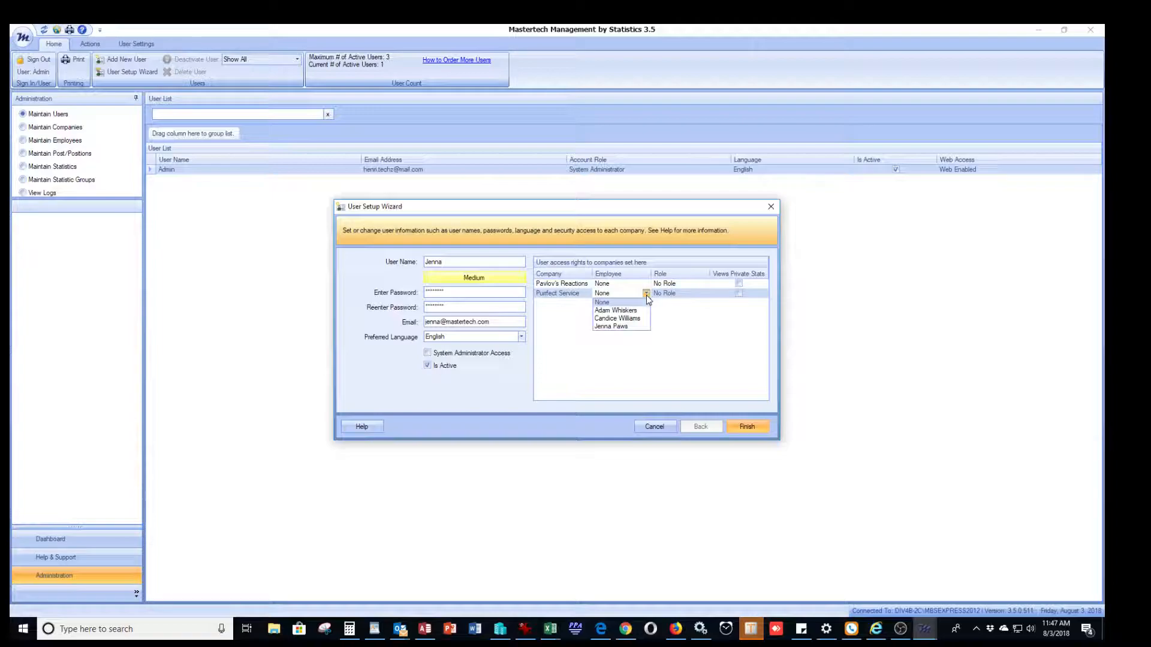
click(621, 327)
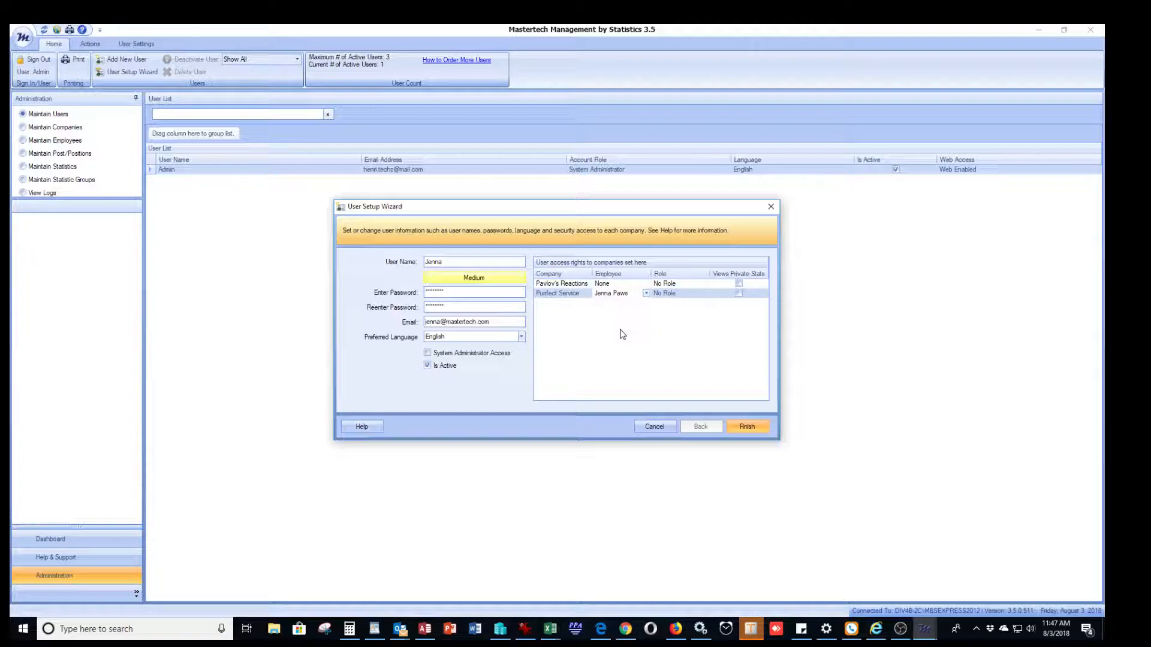
click(688, 297)
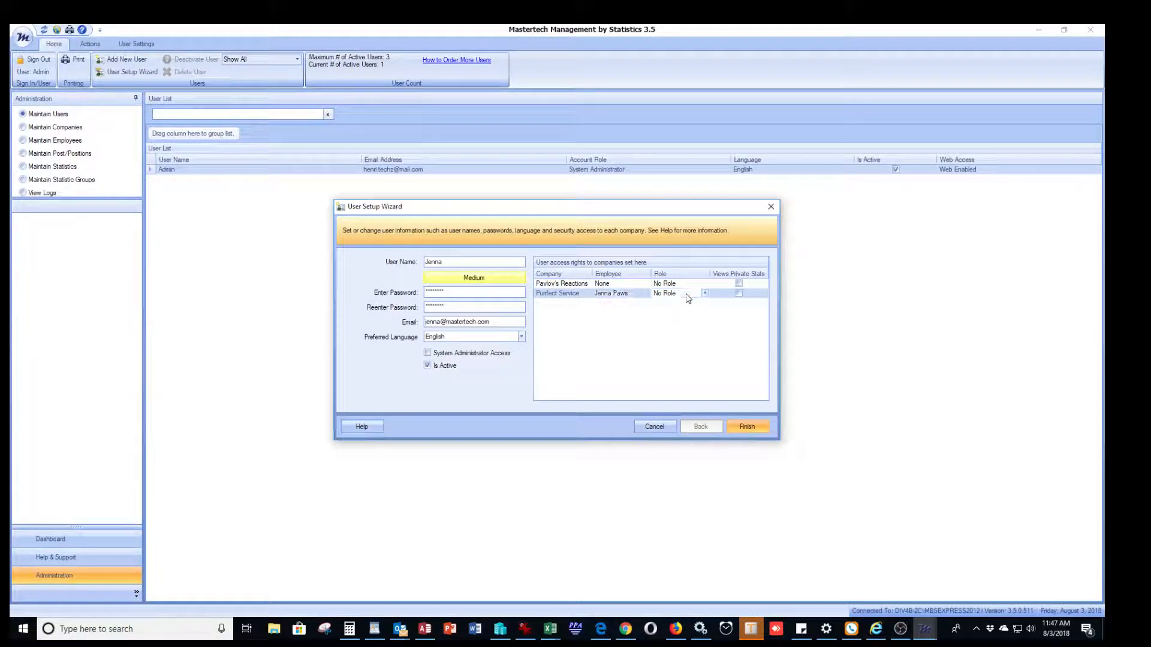
click(705, 294)
click(661, 311)
Step: Enable Views Private Stats, set Purrfect Service role to Company Administrator, and grant System Administrator Access
click(739, 294)
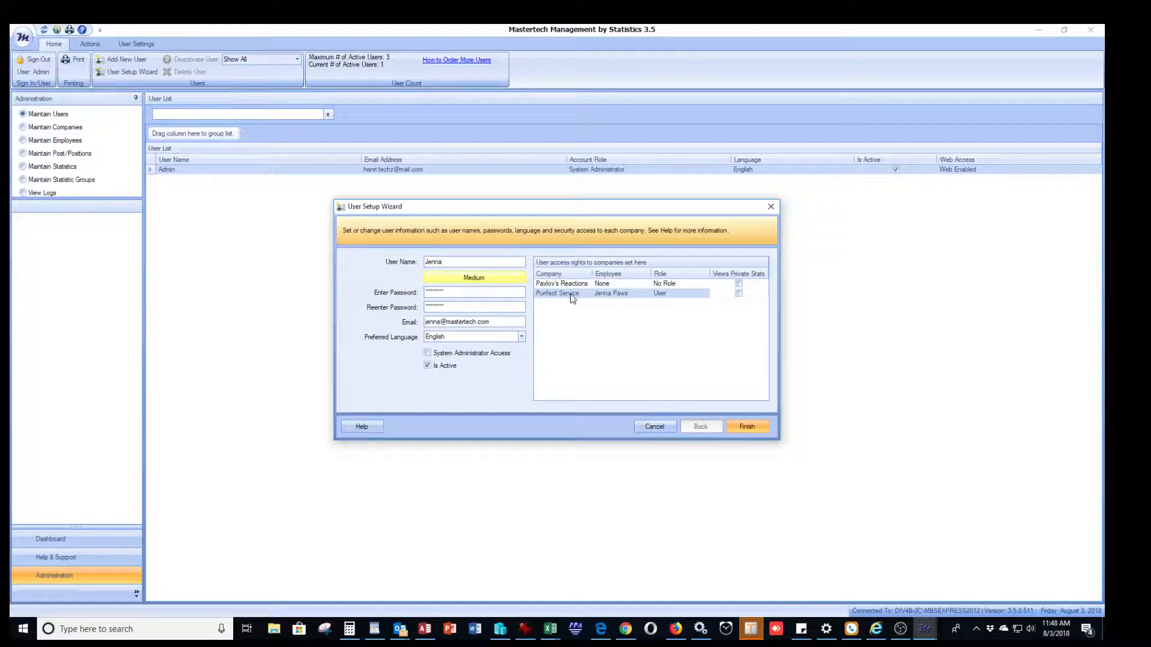
click(681, 294)
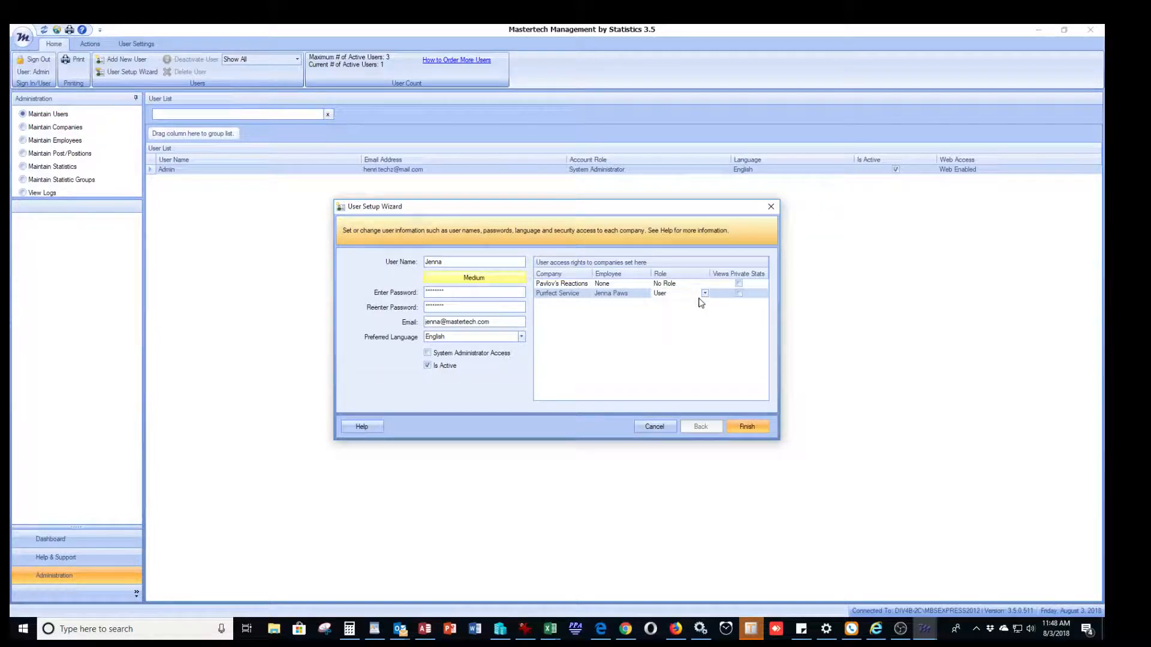
click(705, 293)
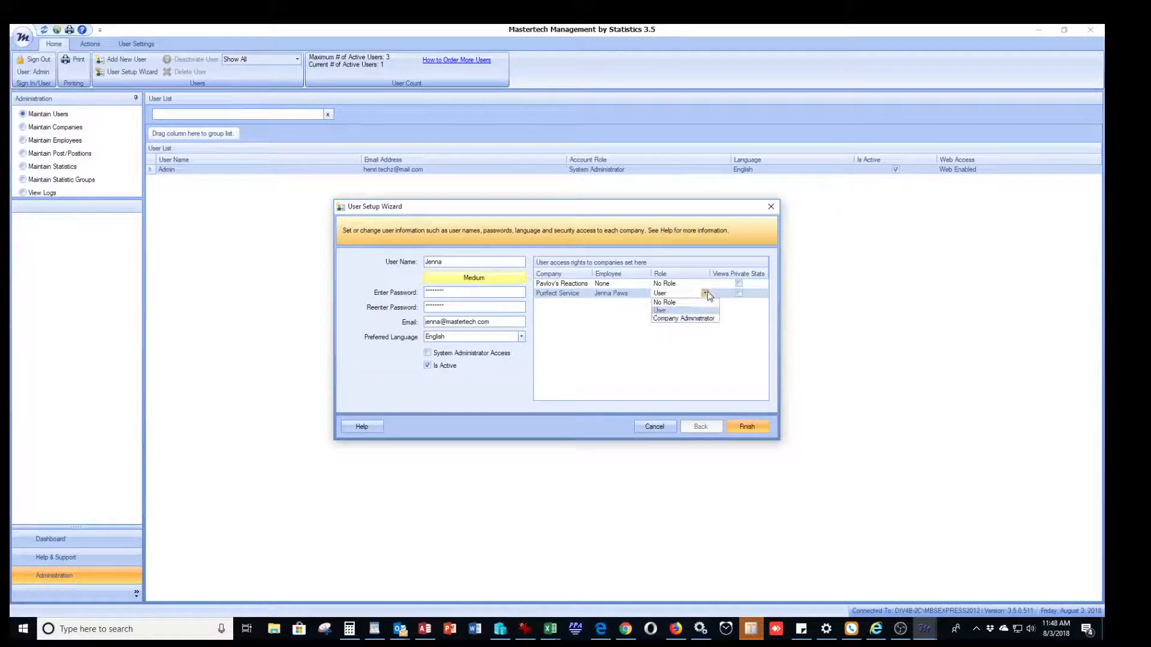
click(689, 319)
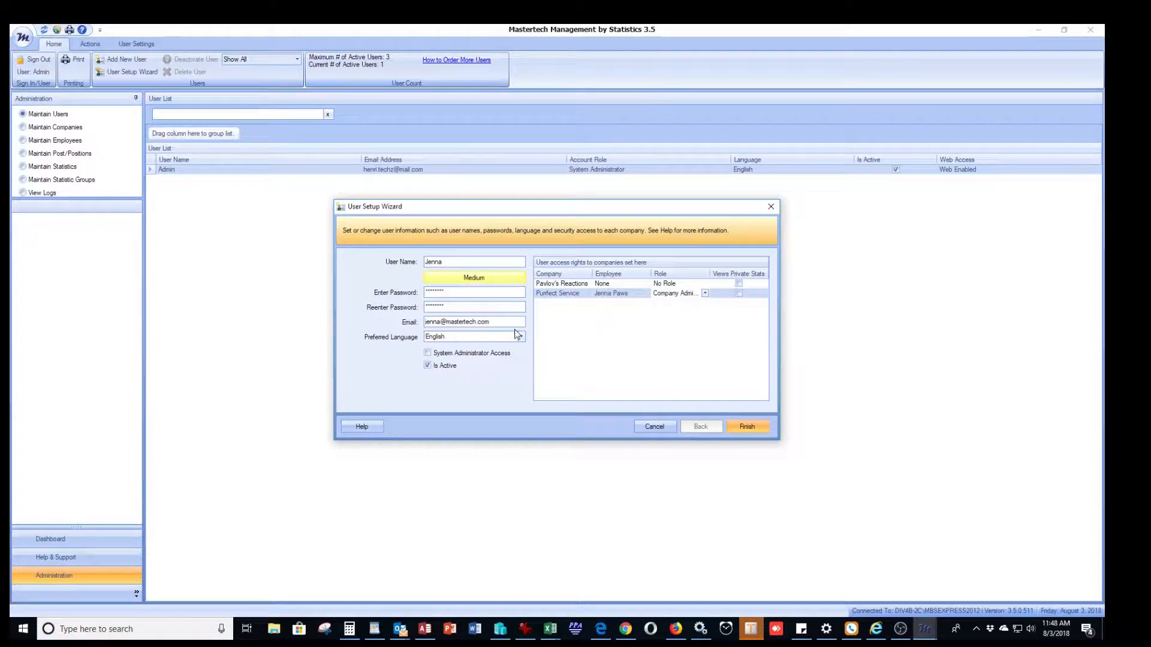
click(428, 354)
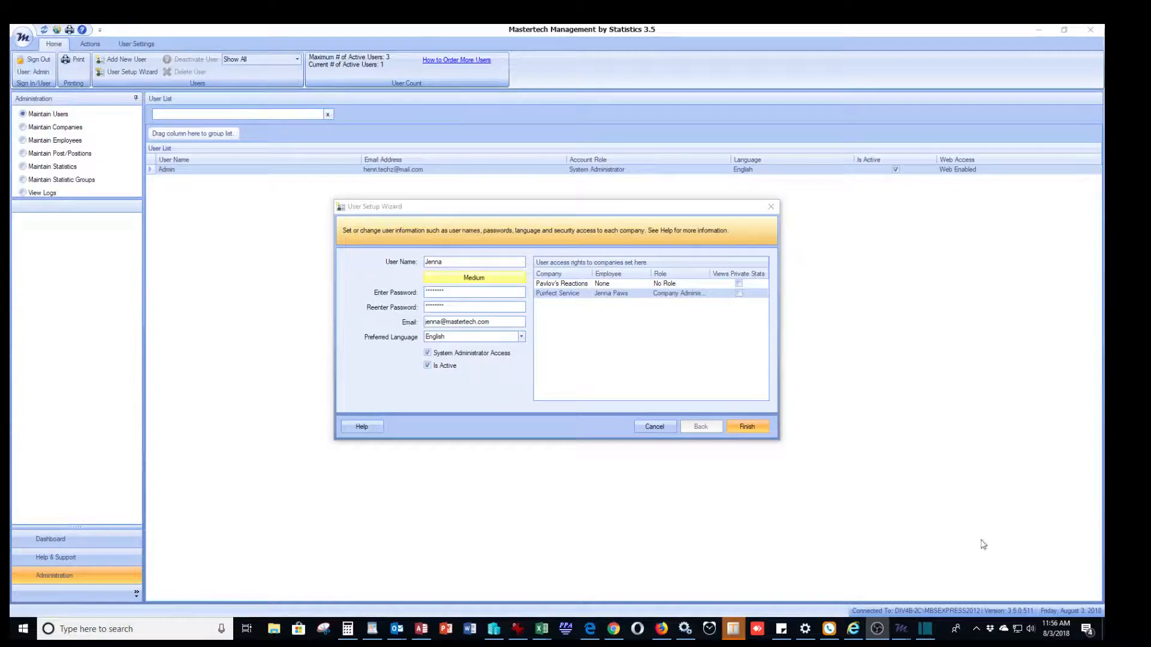
Step: Untick System Administrator Access while Purrfect Service keeps the Company Administrator role
key(XF86AudioLowerVolume)
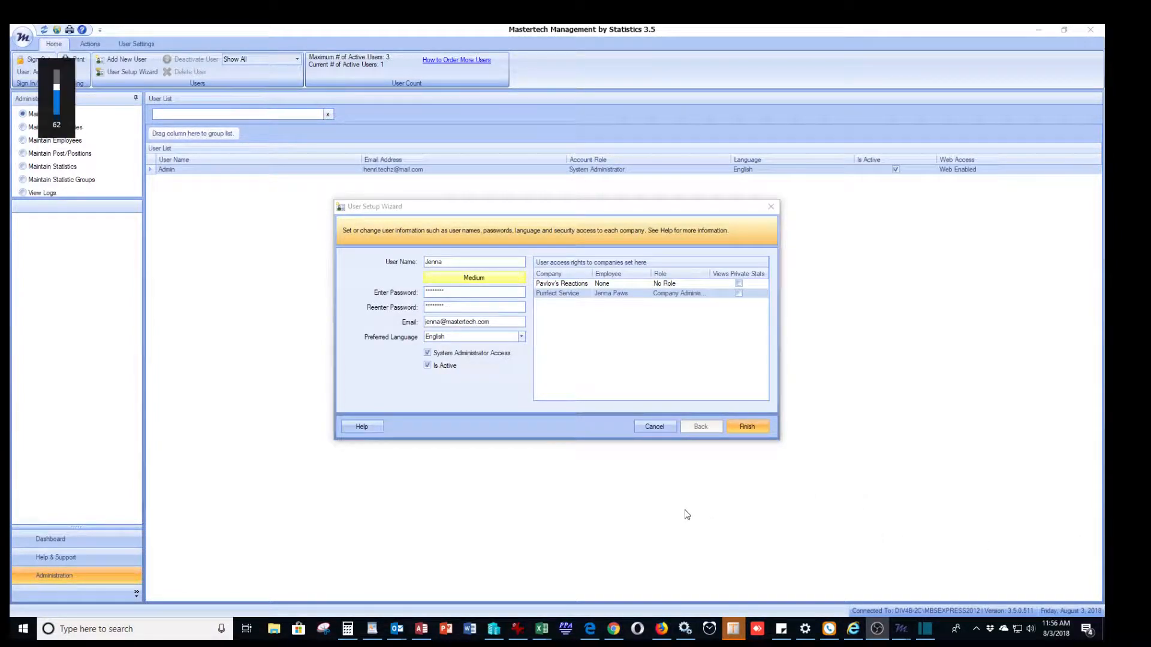
click(429, 356)
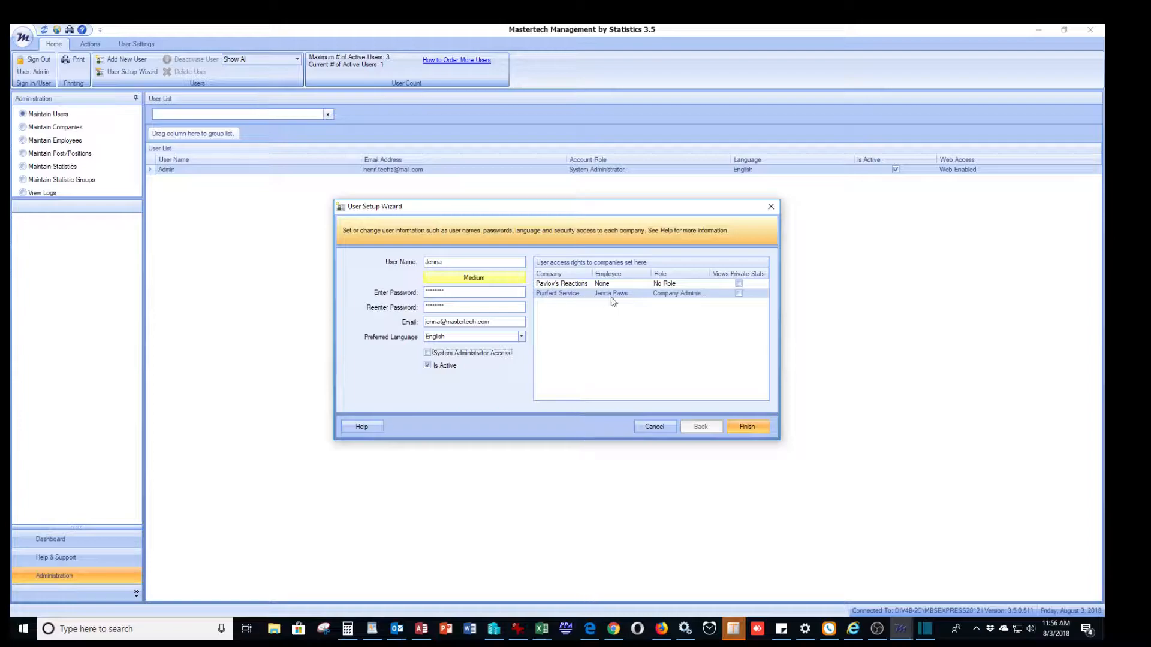
click(693, 298)
Step: Change the Purrfect Service role back to User and finish the wizard, saving the new user
click(705, 294)
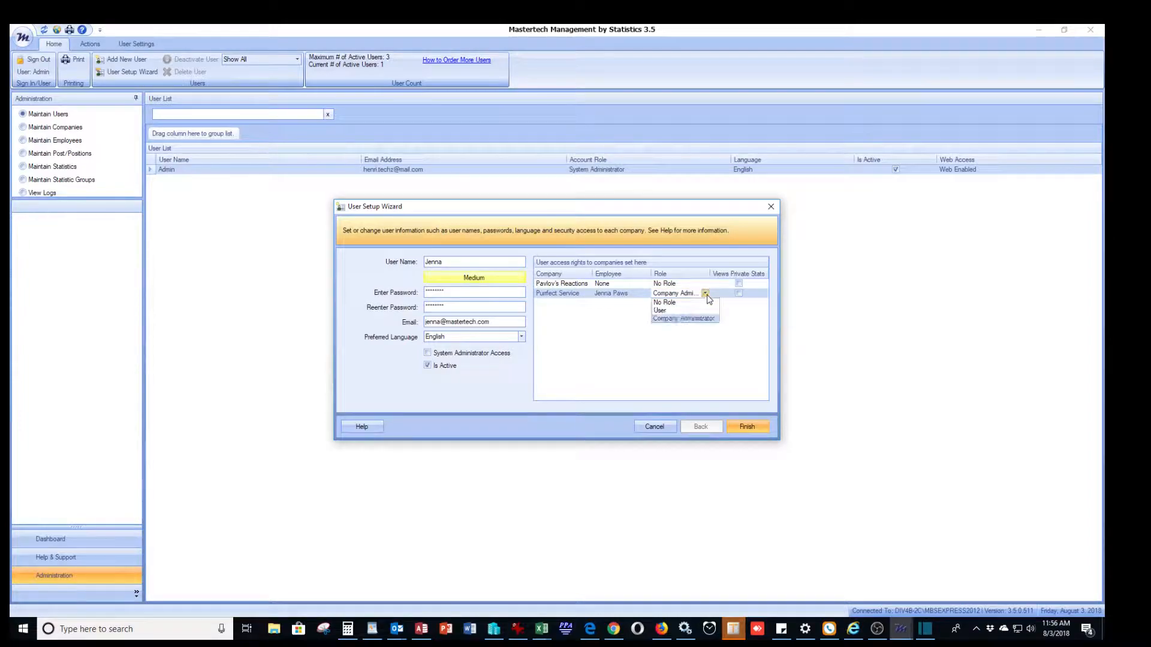
click(662, 310)
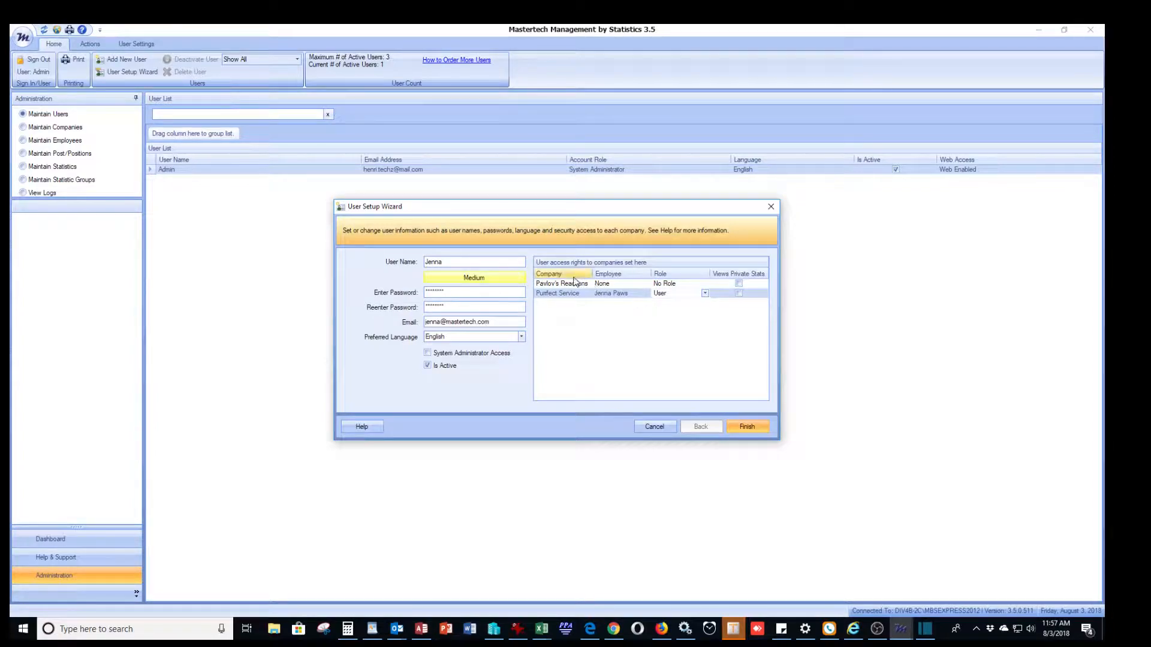
click(548, 285)
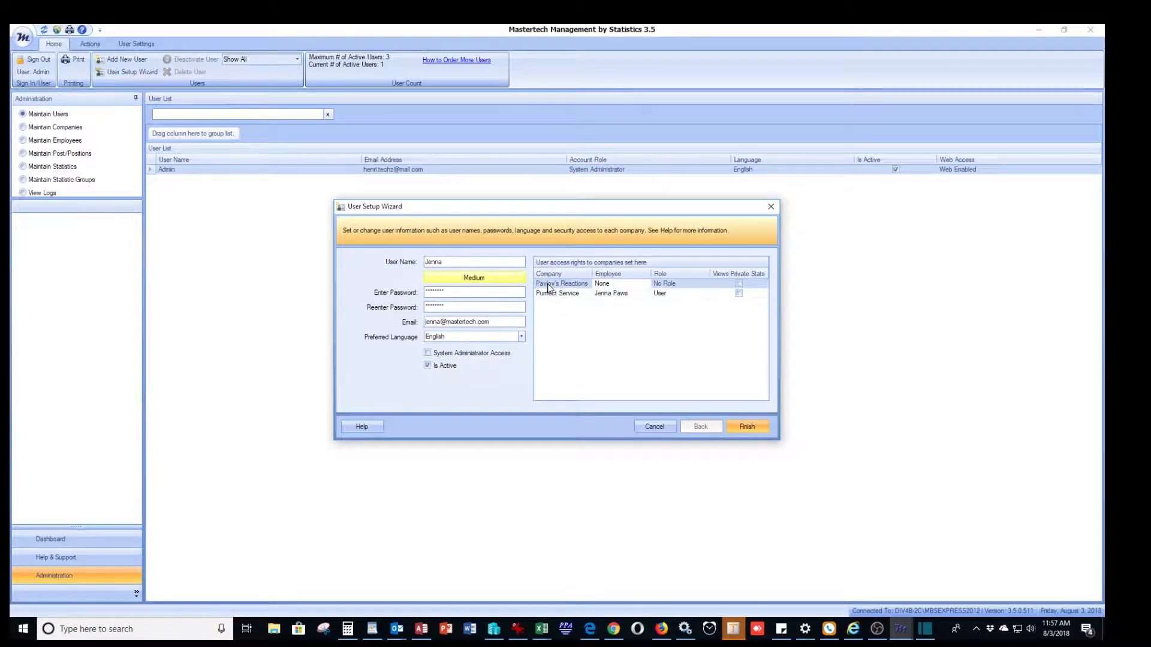
click(747, 426)
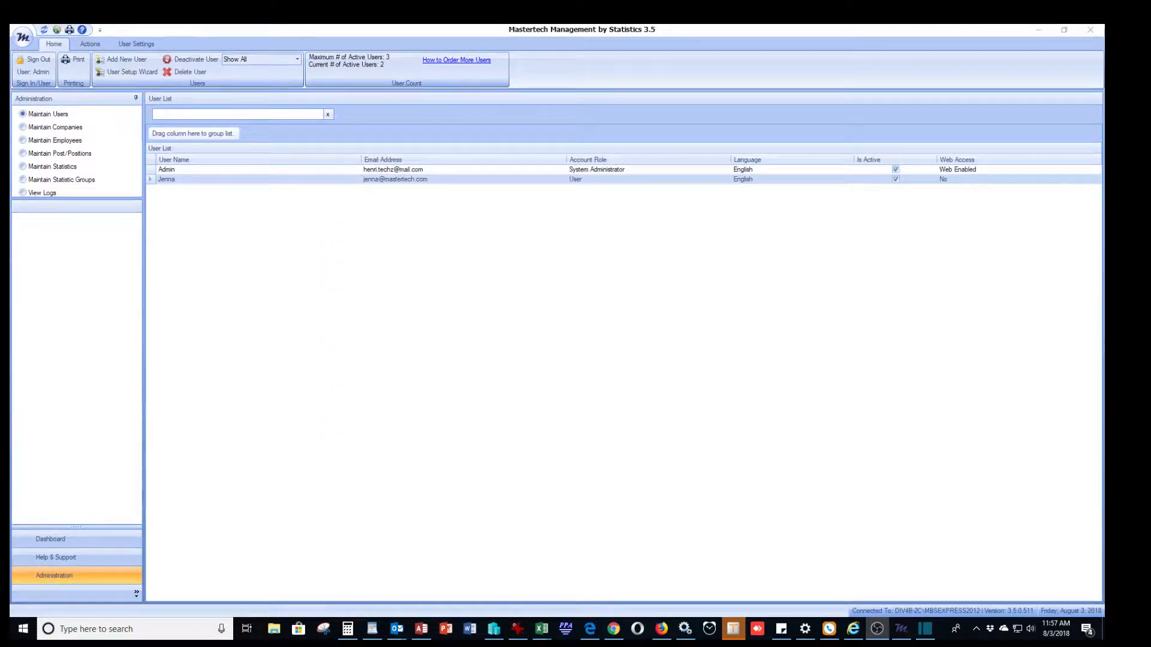
Step: Sign out of the administrator account and sign in with the new user's name and password
click(36, 60)
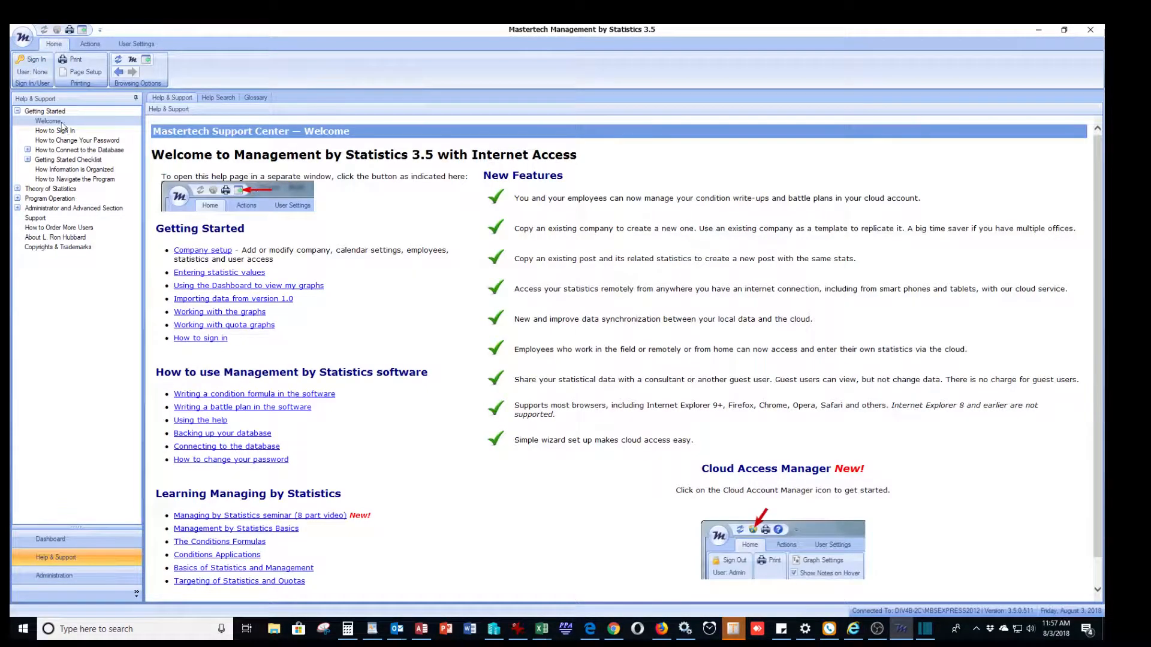
click(31, 60)
double_click(575, 291)
text(Jenna)
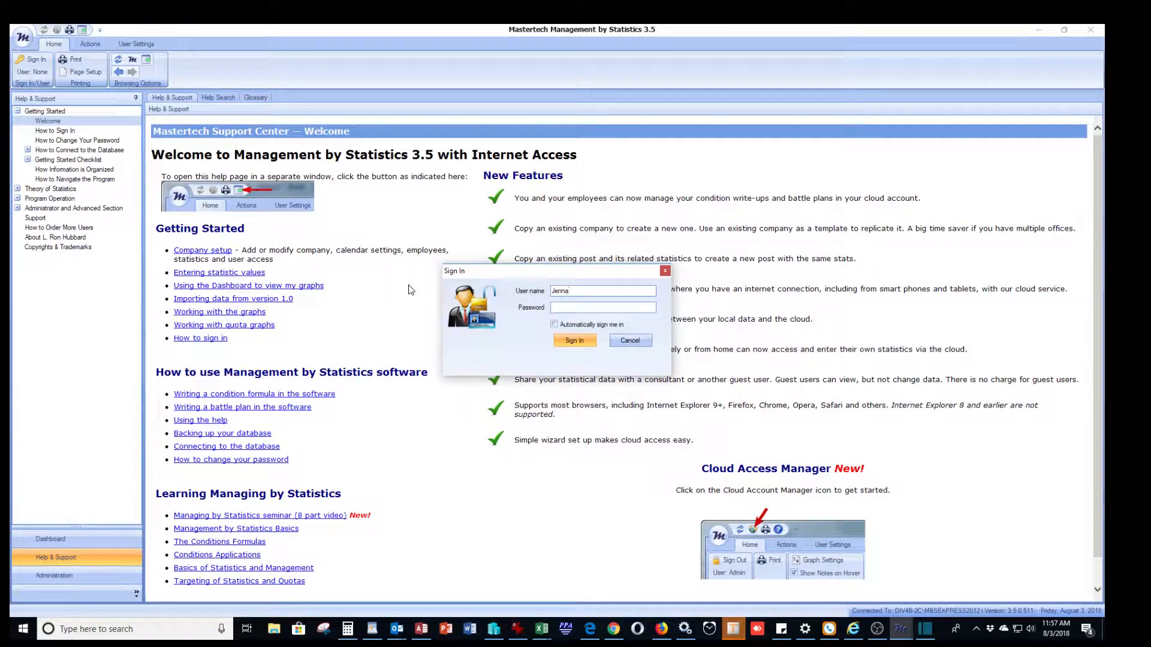
click(562, 309)
click(574, 343)
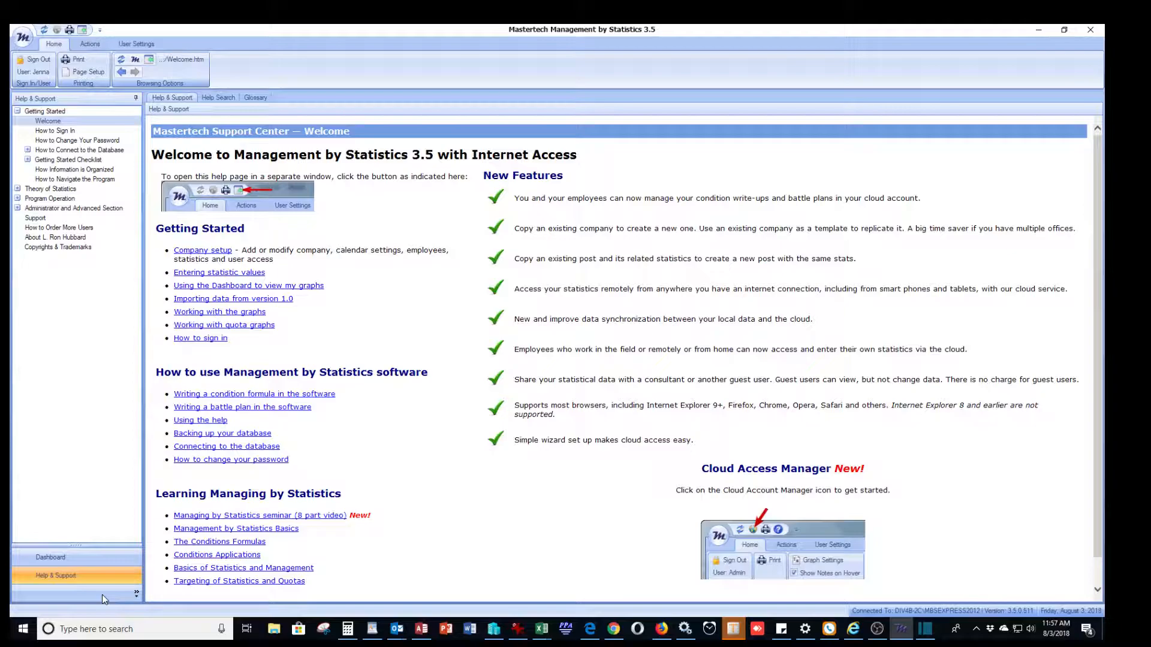
Step: Show the Dashboard filtered to My Posts Only
click(62, 558)
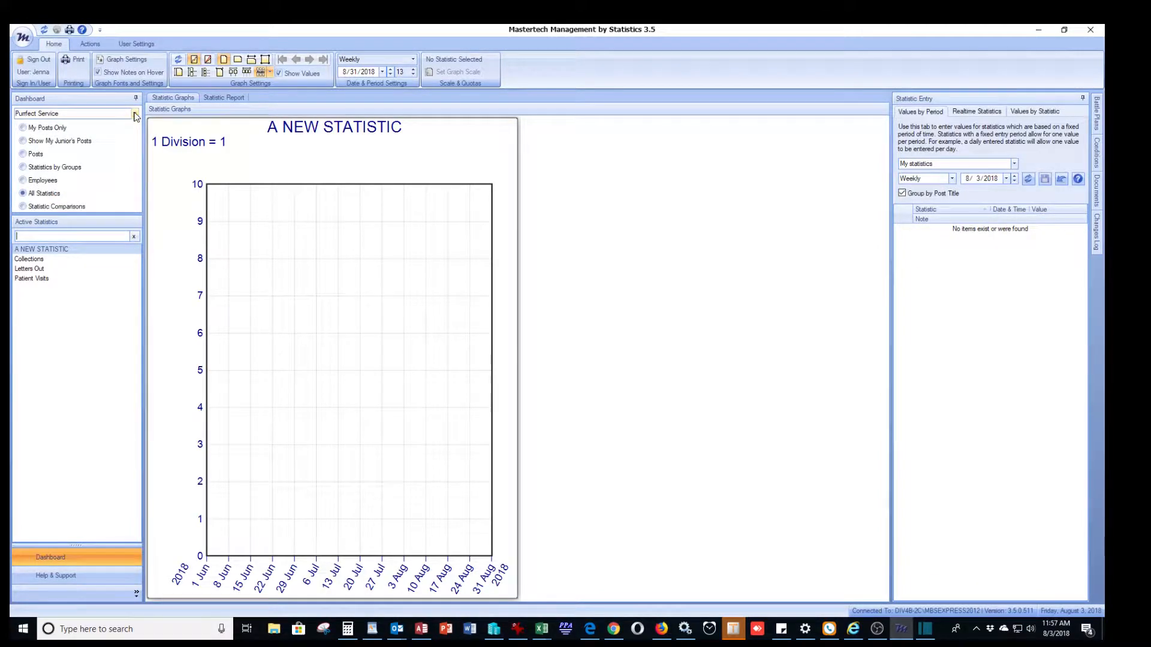
click(135, 117)
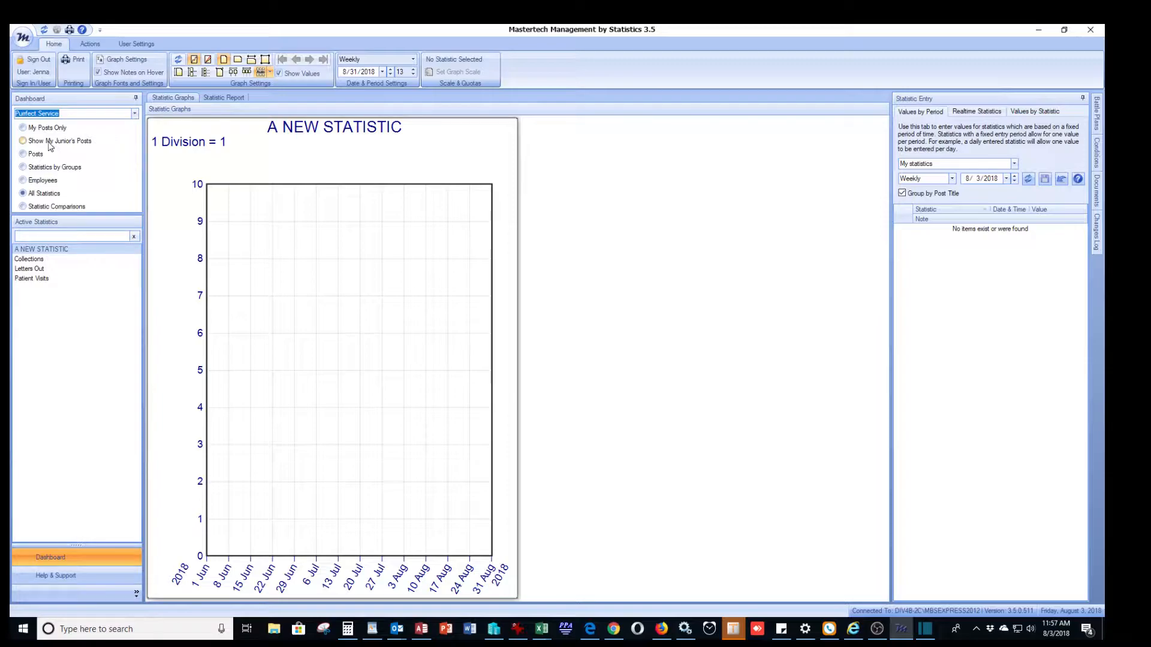
click(22, 128)
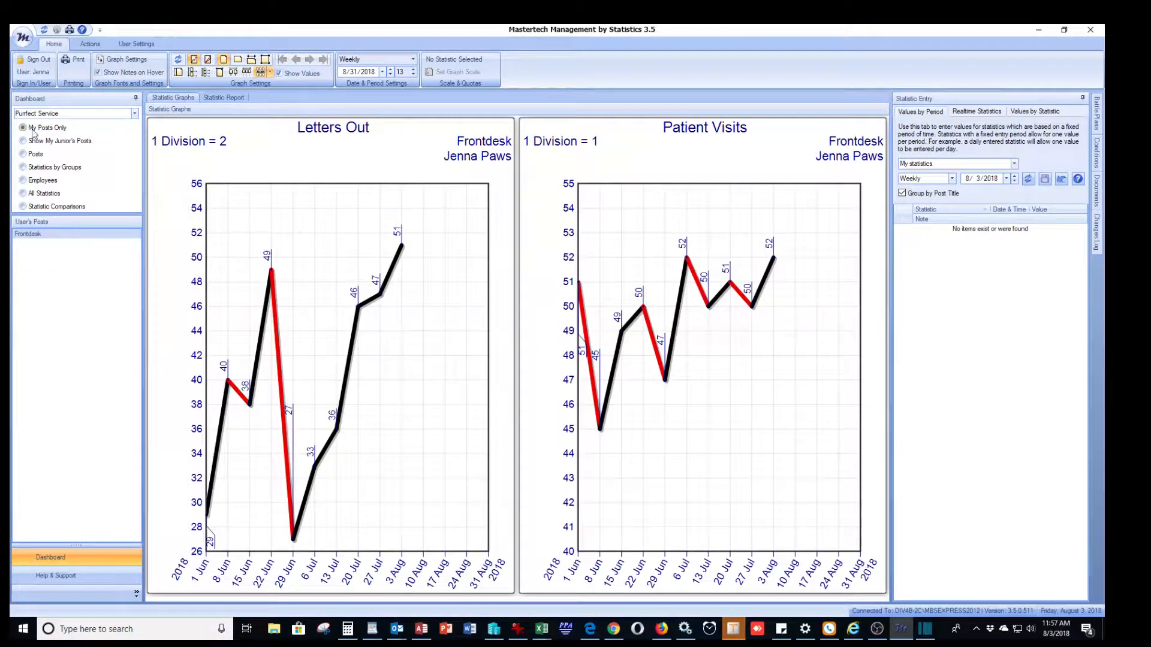
Step: Set Statistic Entry to 'All statistics I have rights to' with Daily values, then show All Statistics
mouse_move(626, 226)
click(1015, 164)
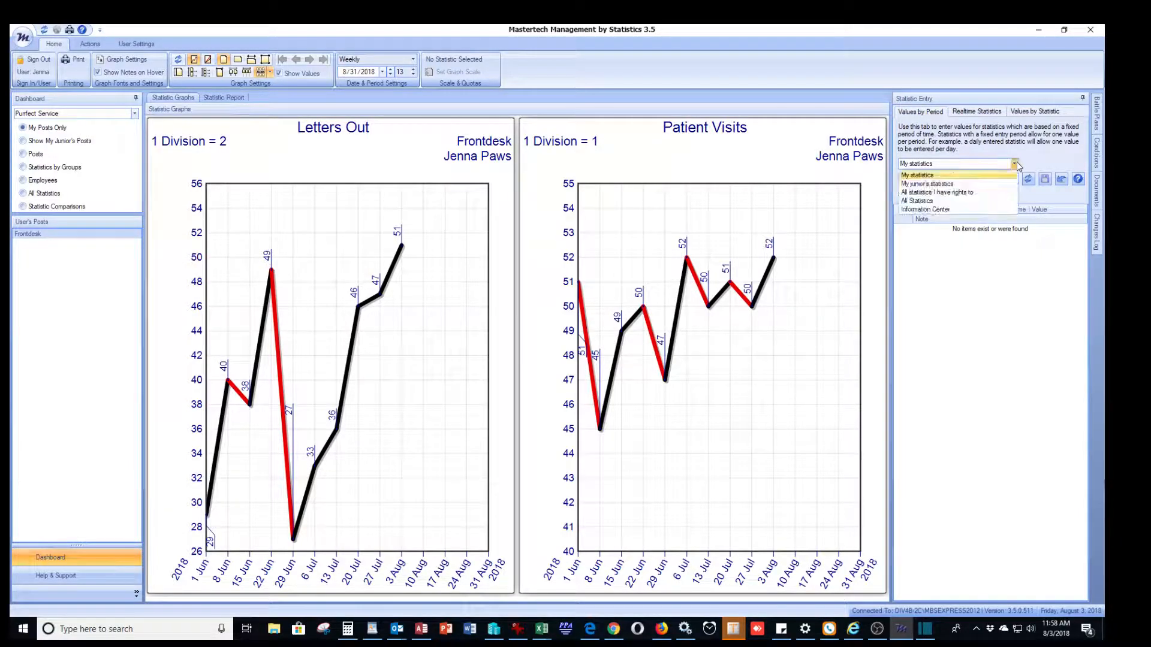
click(957, 193)
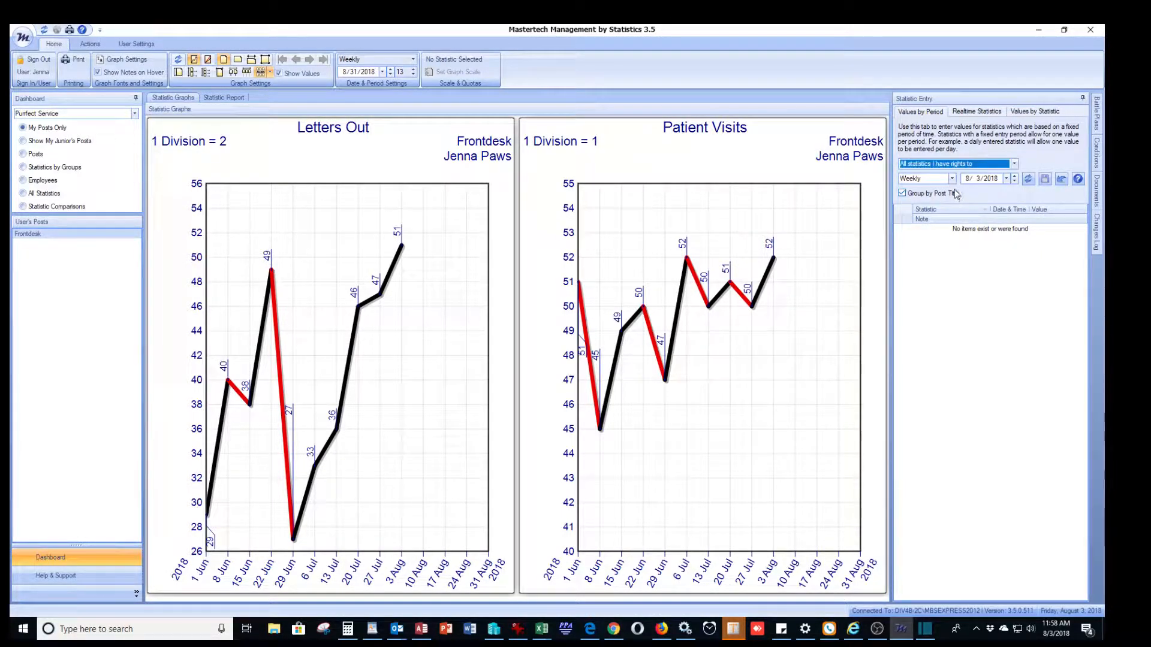
click(951, 178)
click(946, 191)
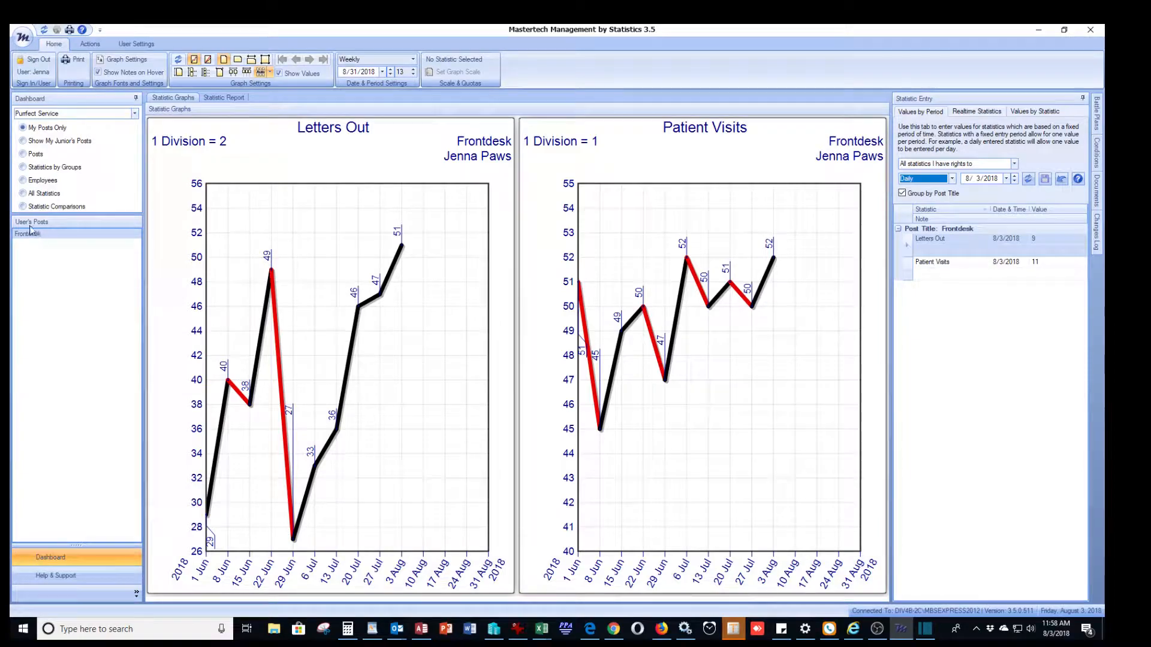
click(22, 193)
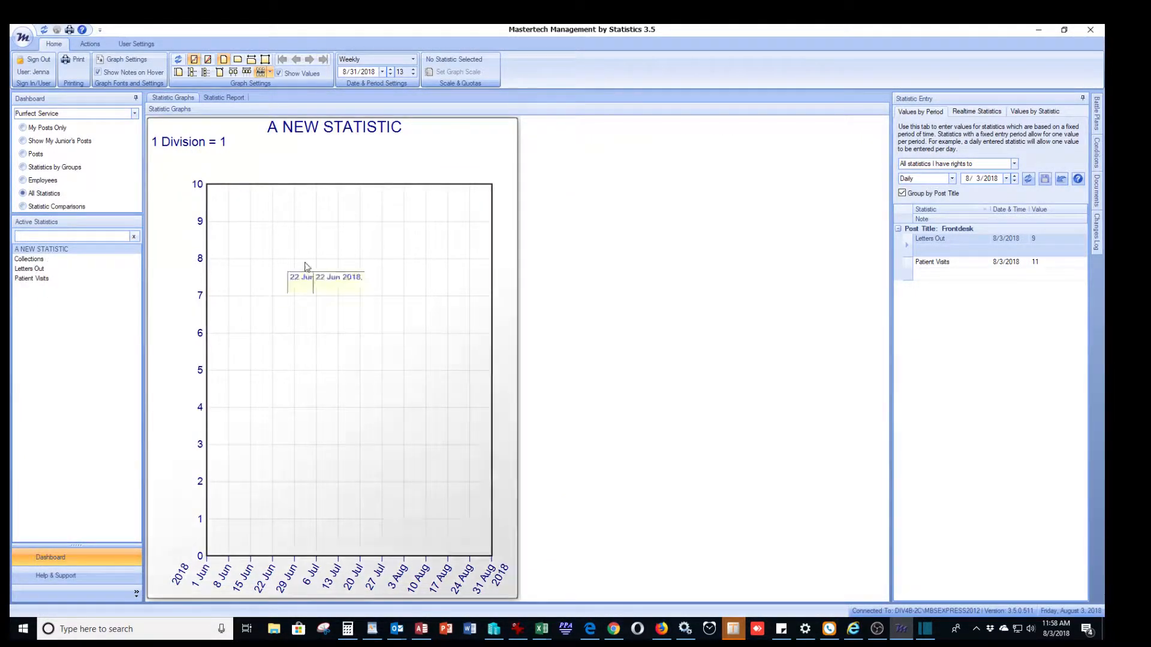
Step: Display the Collections graph ending 7/6/2018 and start a new condition formula from Actions
click(34, 261)
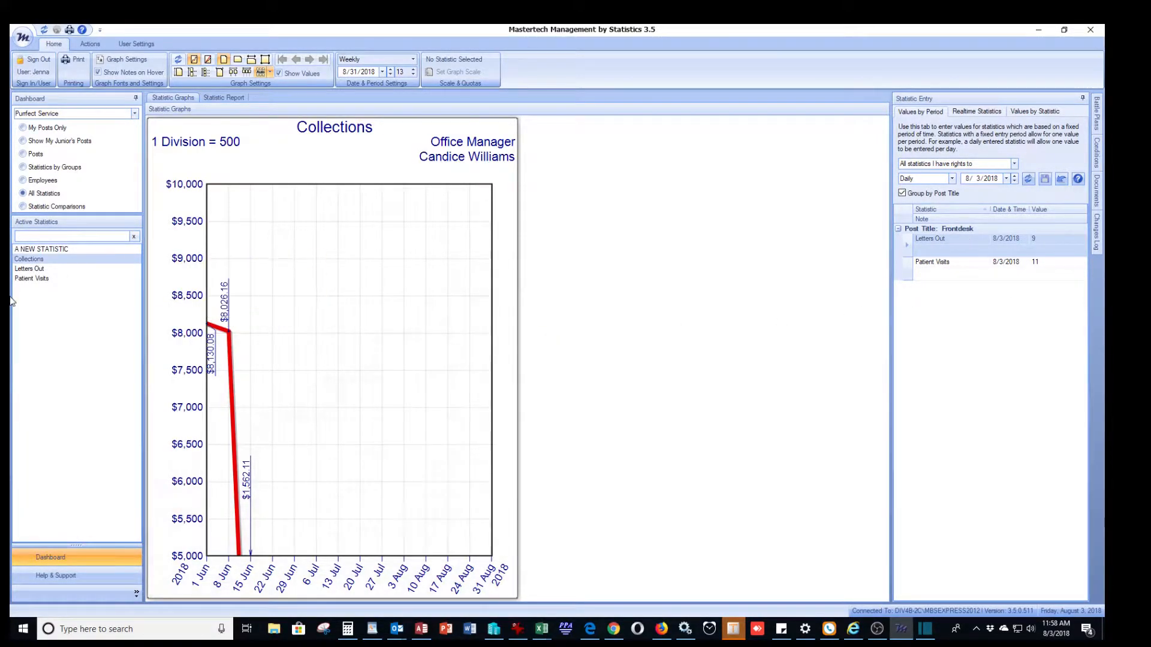
click(391, 74)
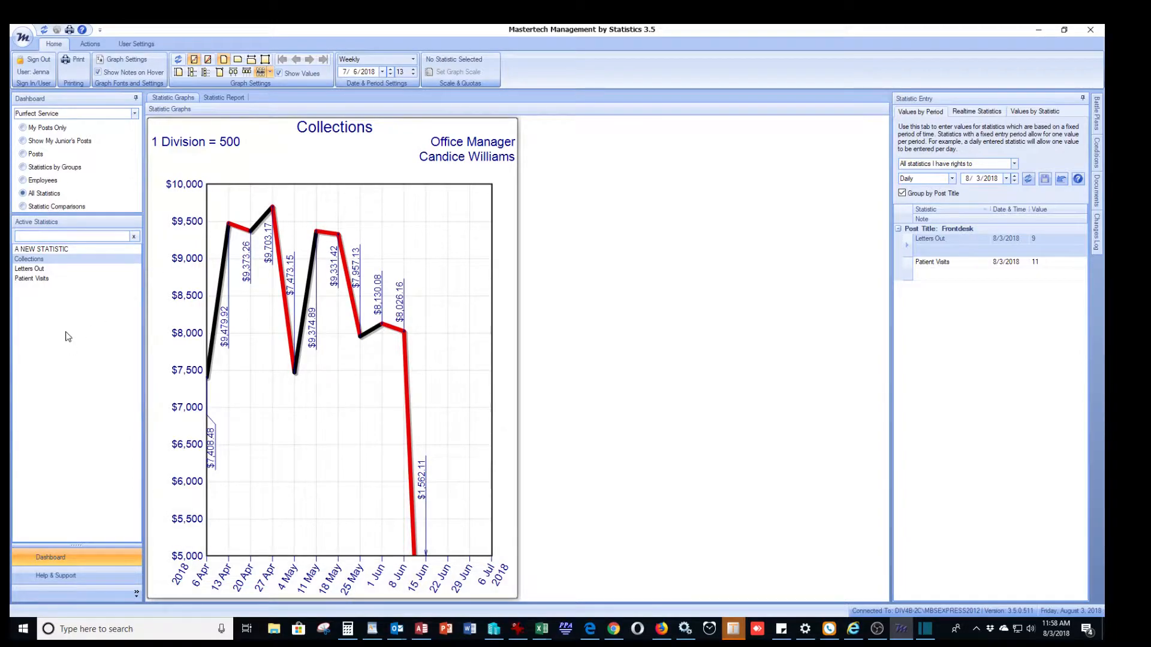
click(91, 44)
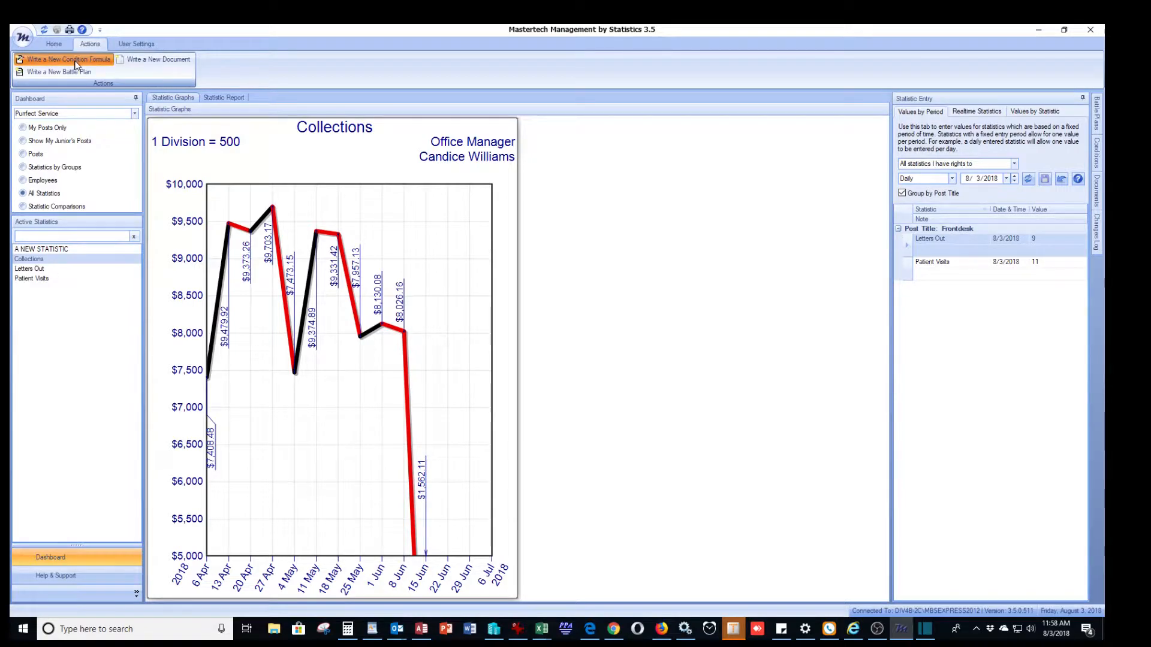
click(76, 62)
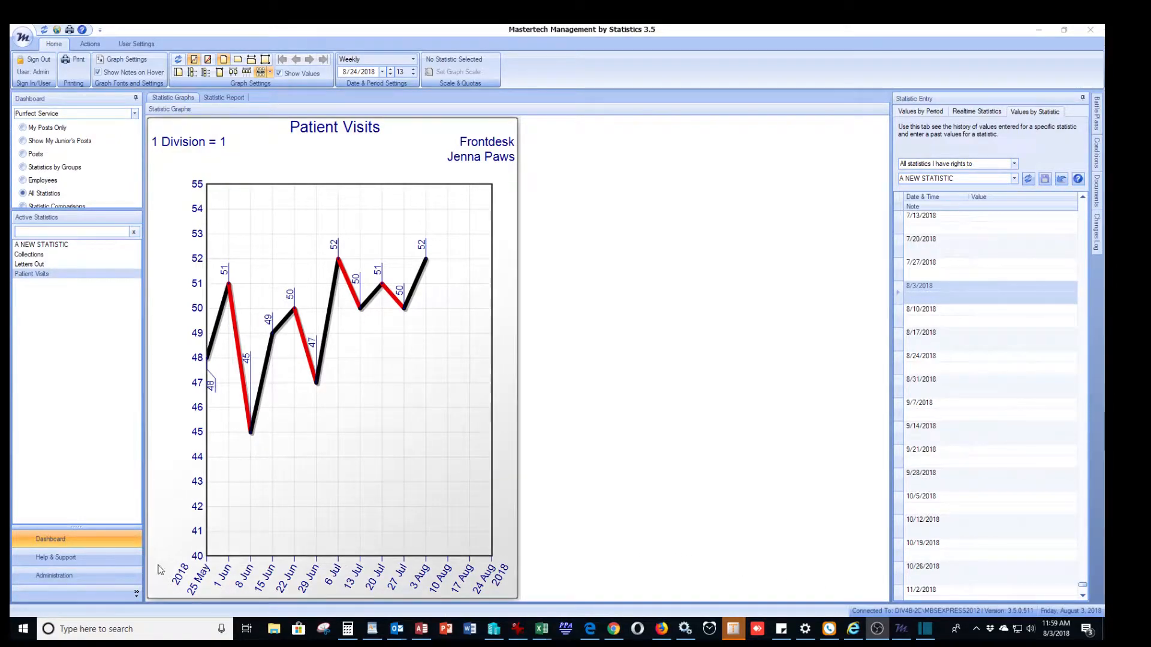
Step: From Administration, open the Cloud Access Manager for the new user and choose 'Change what's on the Cloud'
click(87, 576)
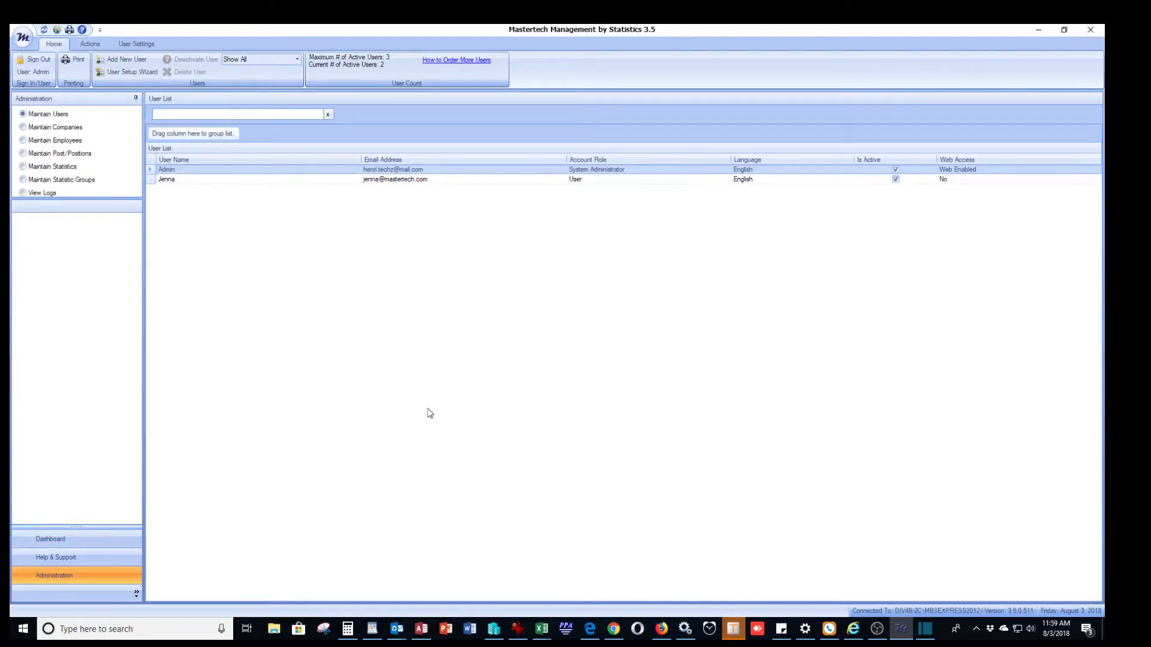
click(958, 180)
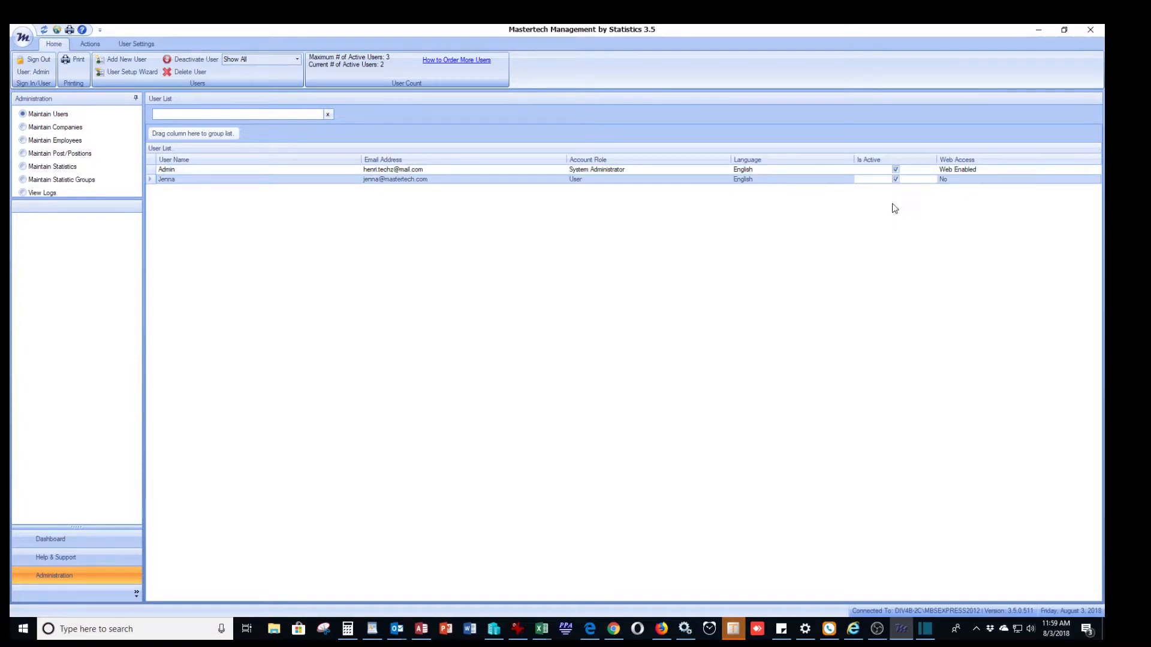
click(57, 31)
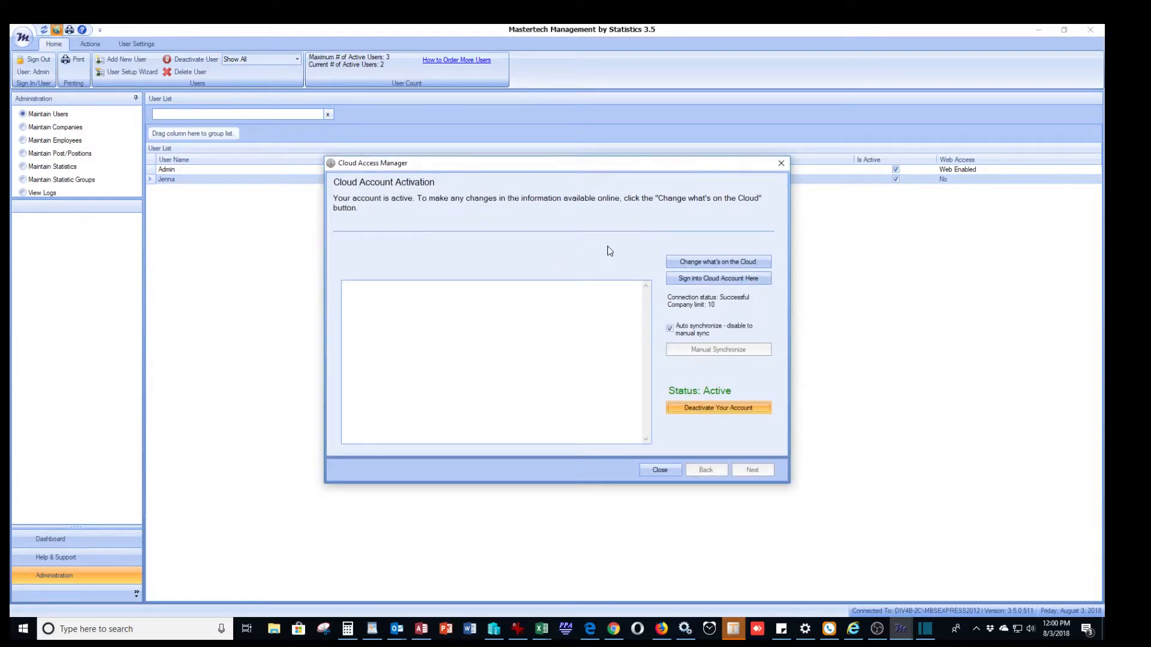
click(714, 262)
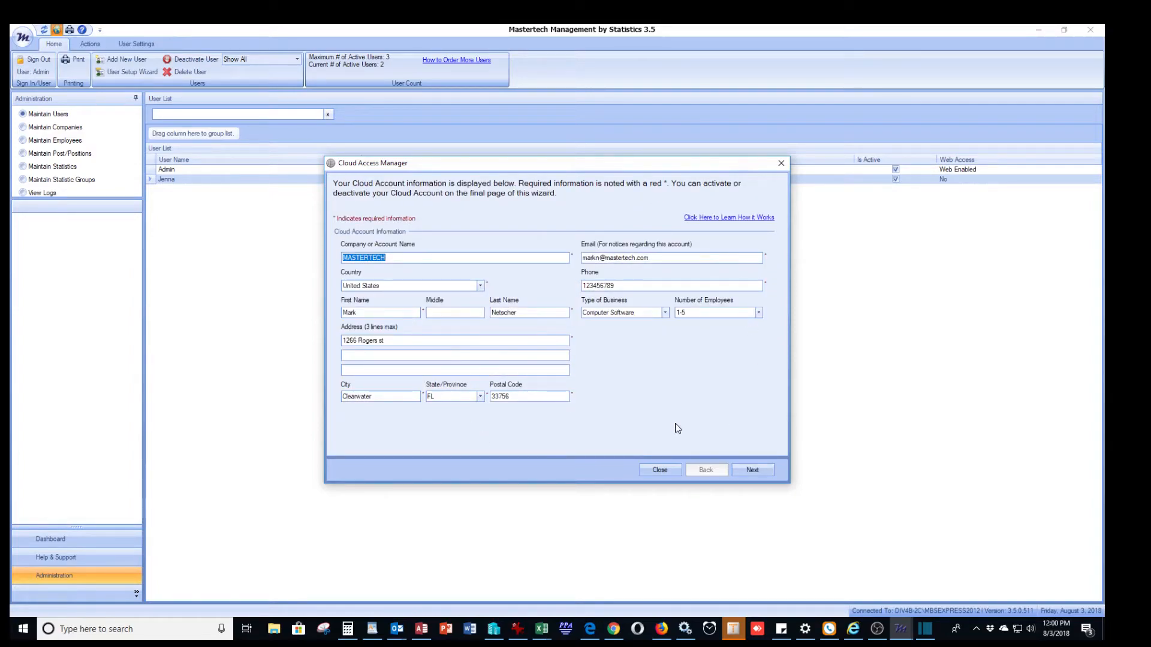
Step: Leave the account, company and statistic group pages unchanged, enable cloud for the new user, and activate
click(751, 470)
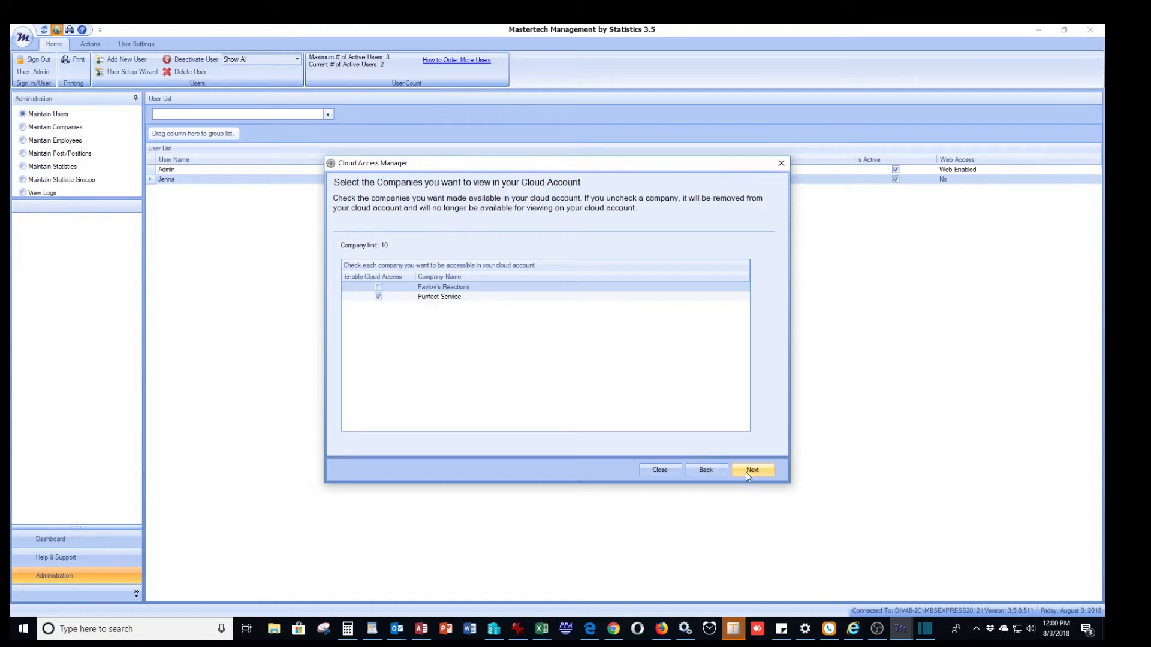
click(748, 474)
click(745, 473)
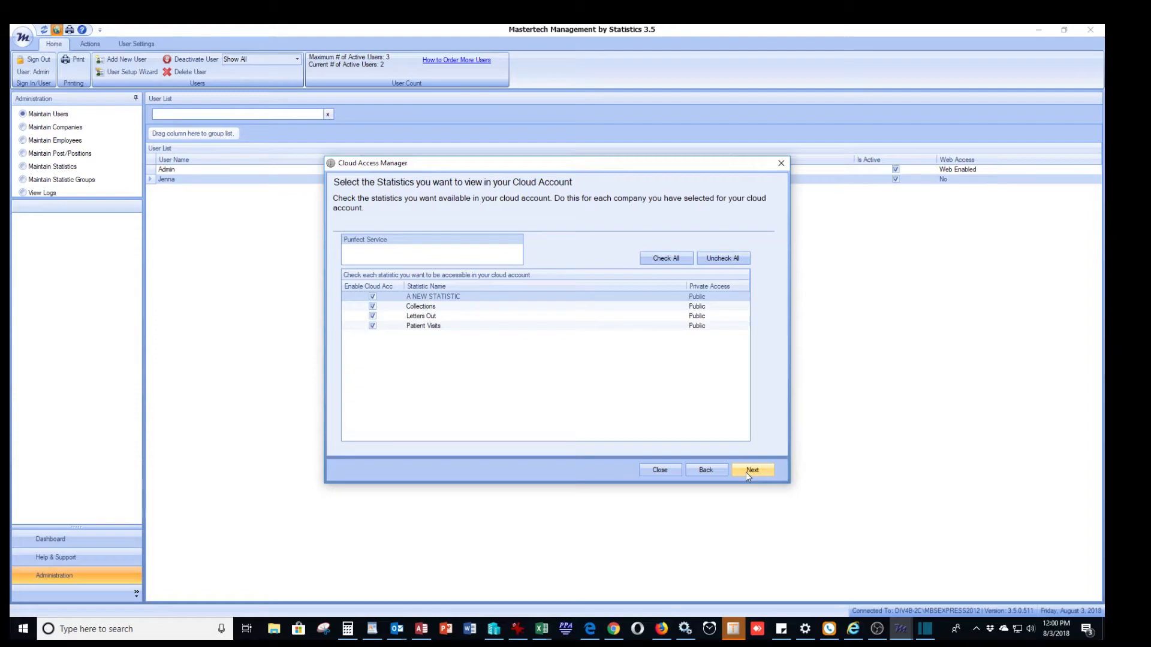
click(746, 473)
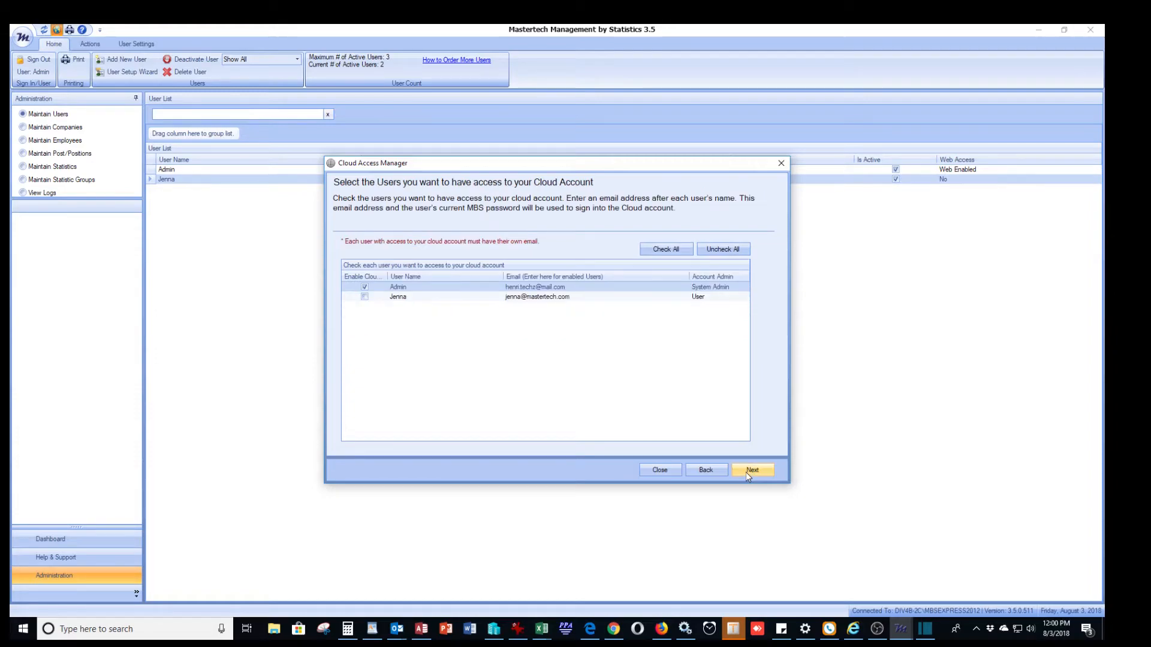
click(364, 296)
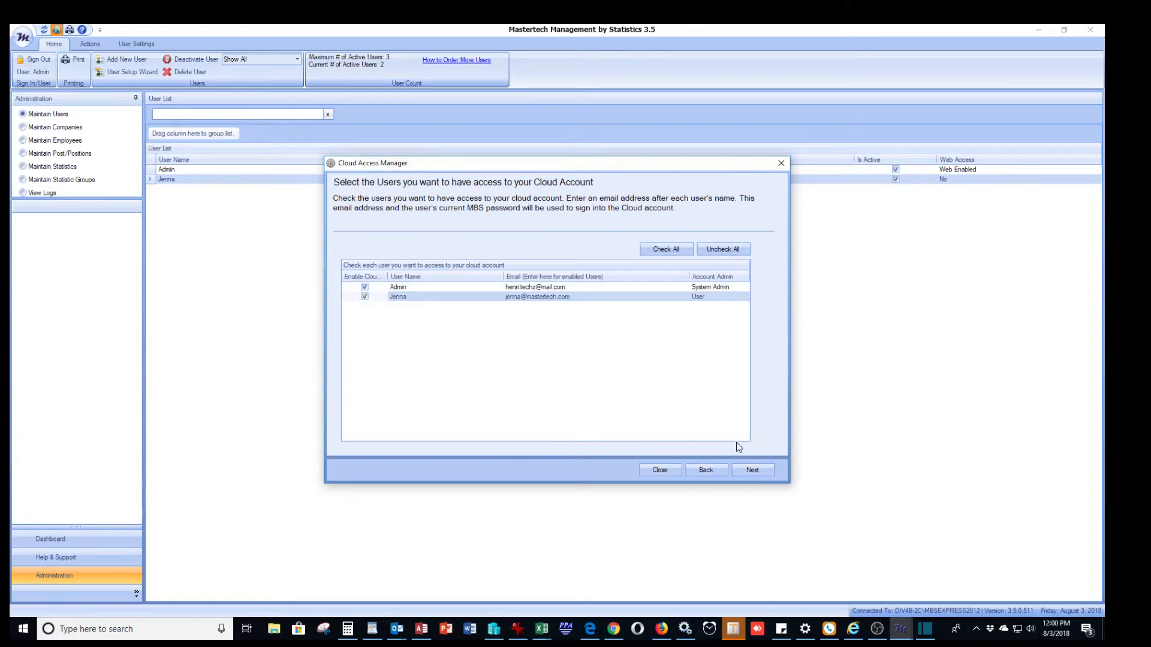
click(751, 472)
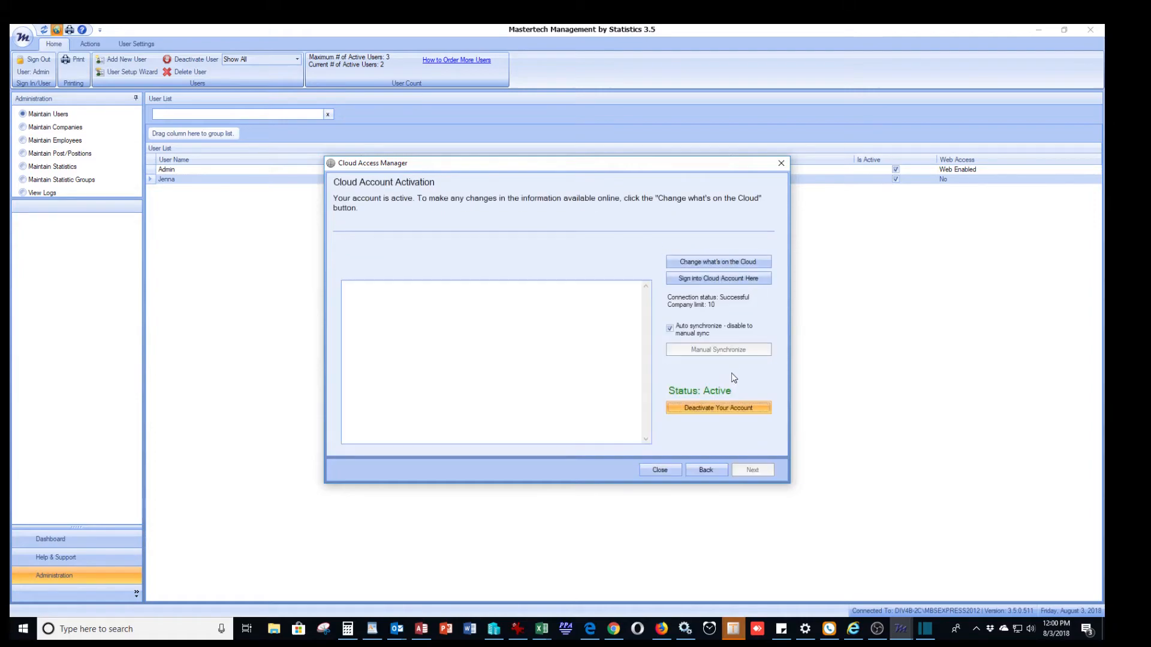